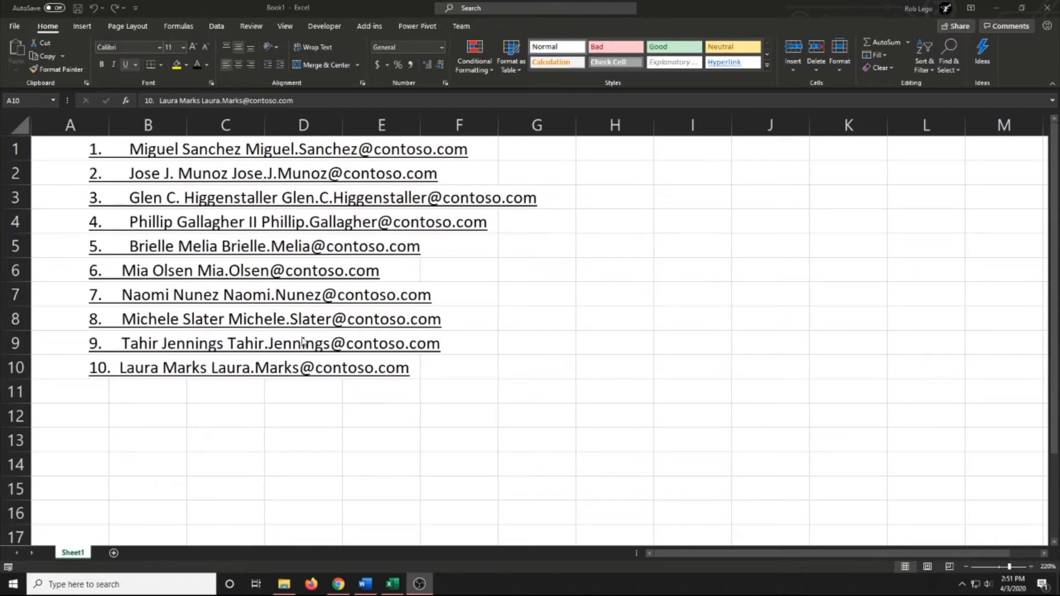
Step: Load the list in A1:A10 into Power Query as a table without headers and delete the Changed Type step
click(73, 362)
click(70, 296)
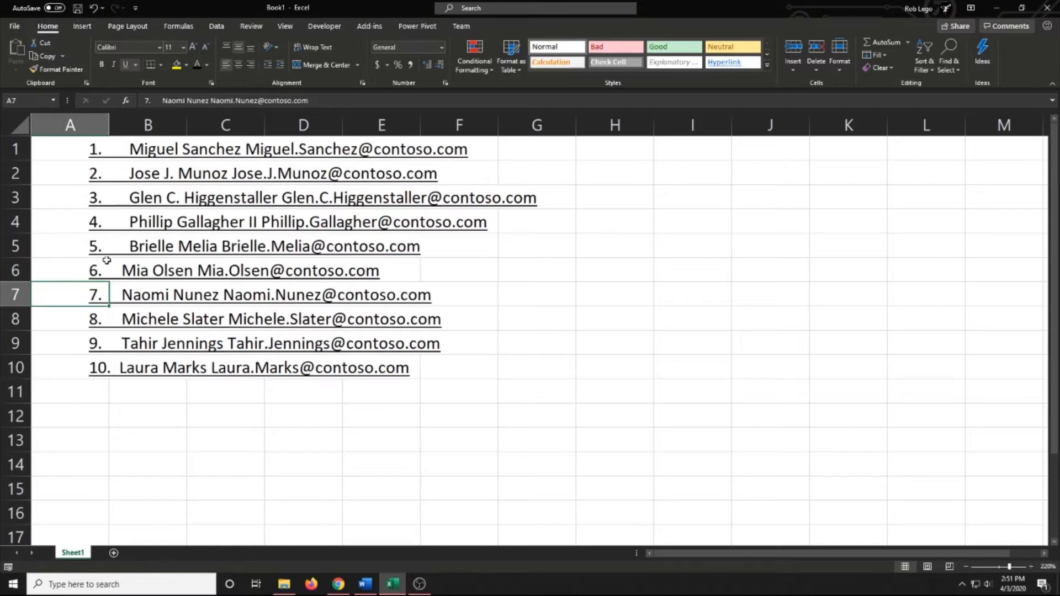
key(alt)
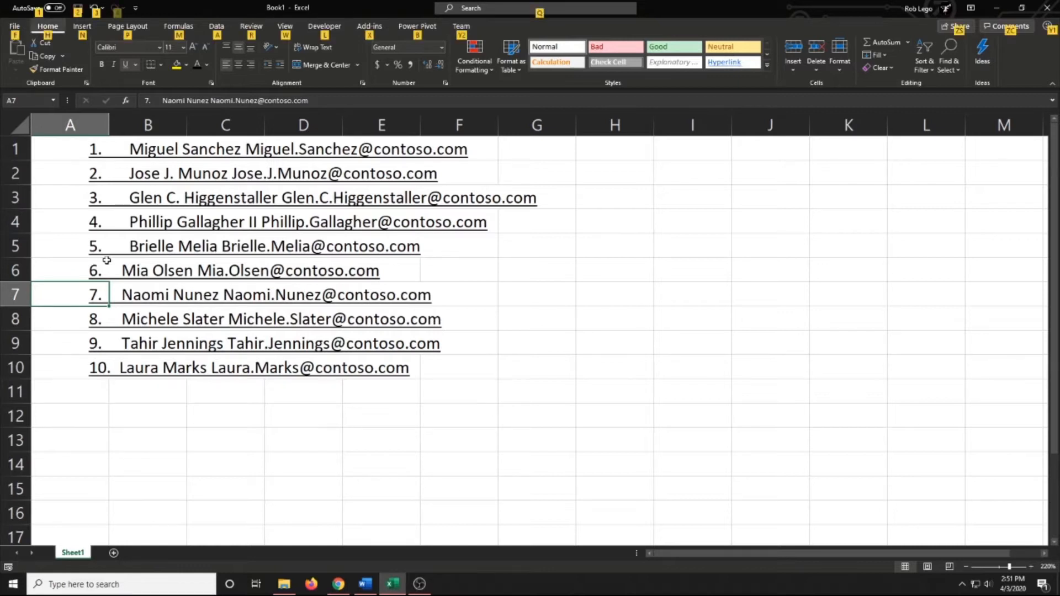
key(a)
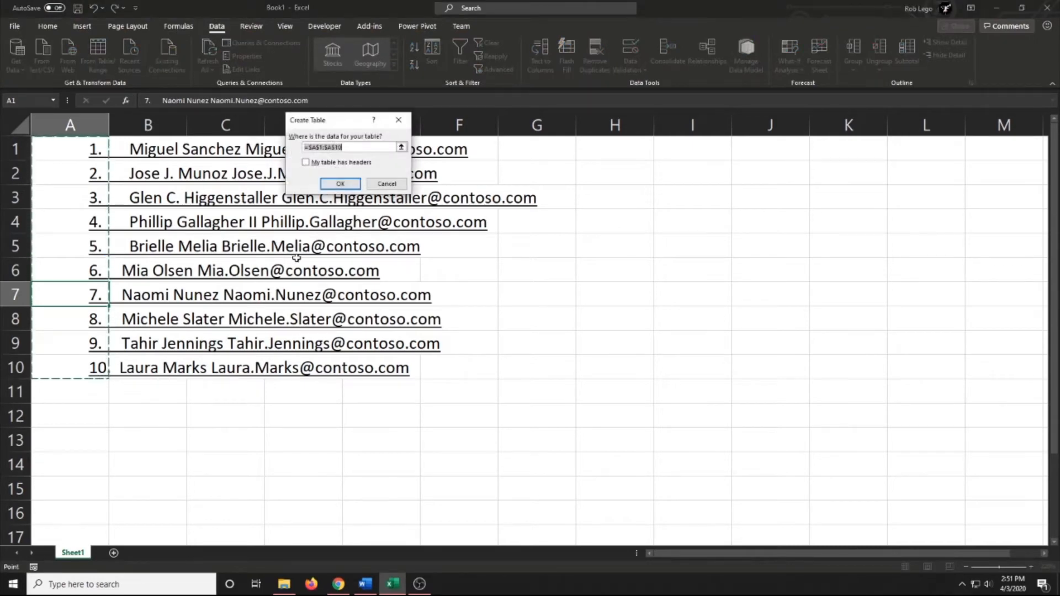
click(339, 184)
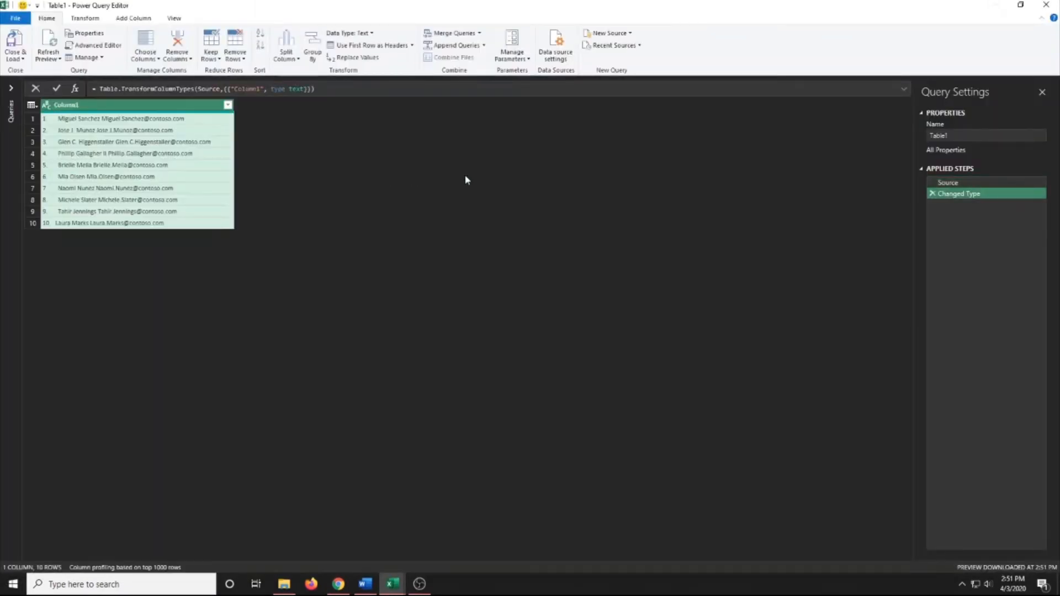
click(932, 194)
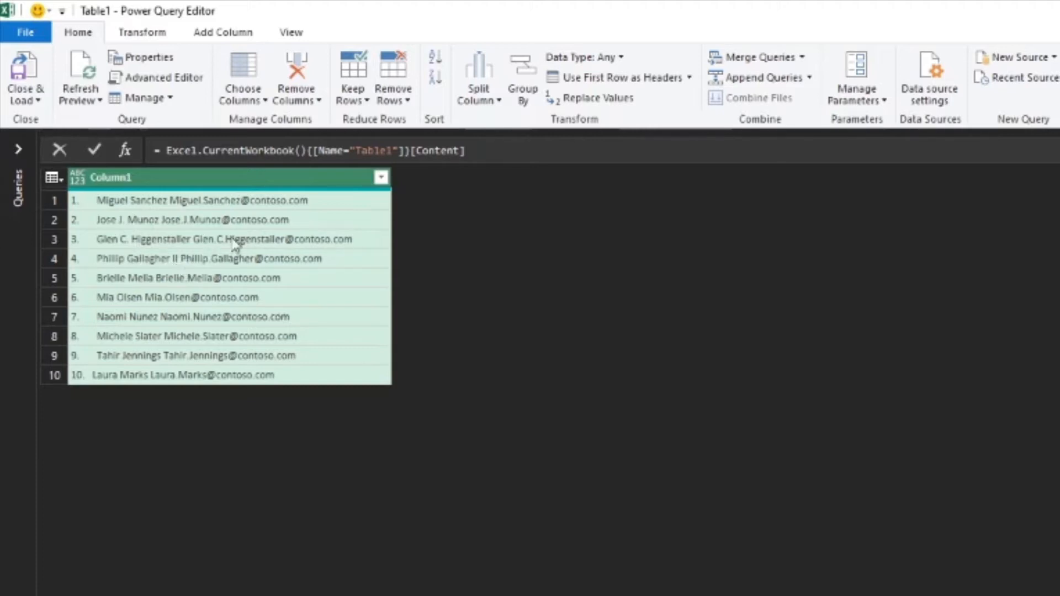
Step: Split Column1 by the space delimiter at the right-most occurrence to separate the email addresses
click(464, 99)
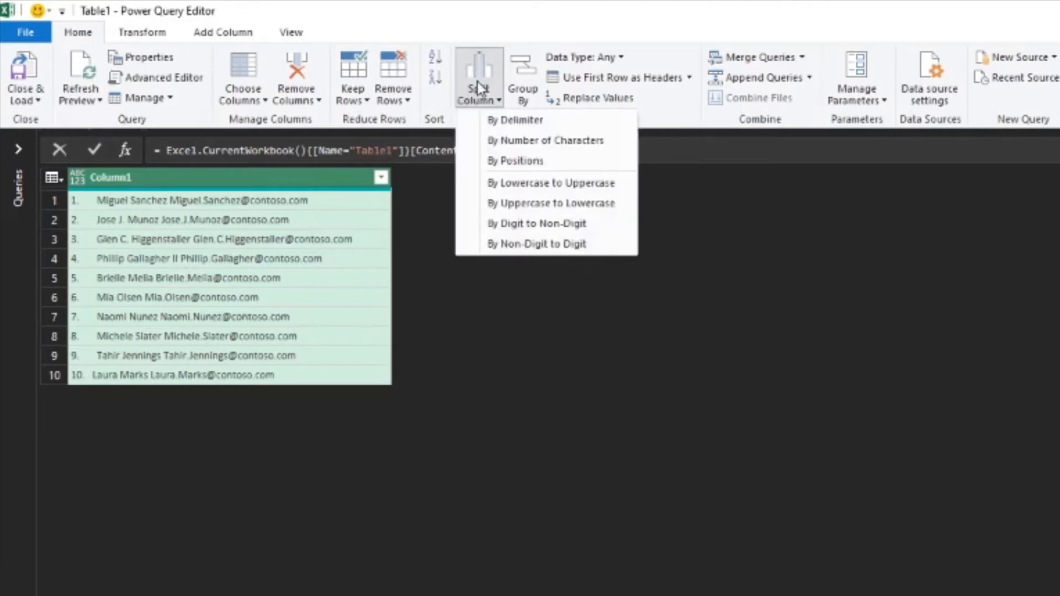
click(496, 122)
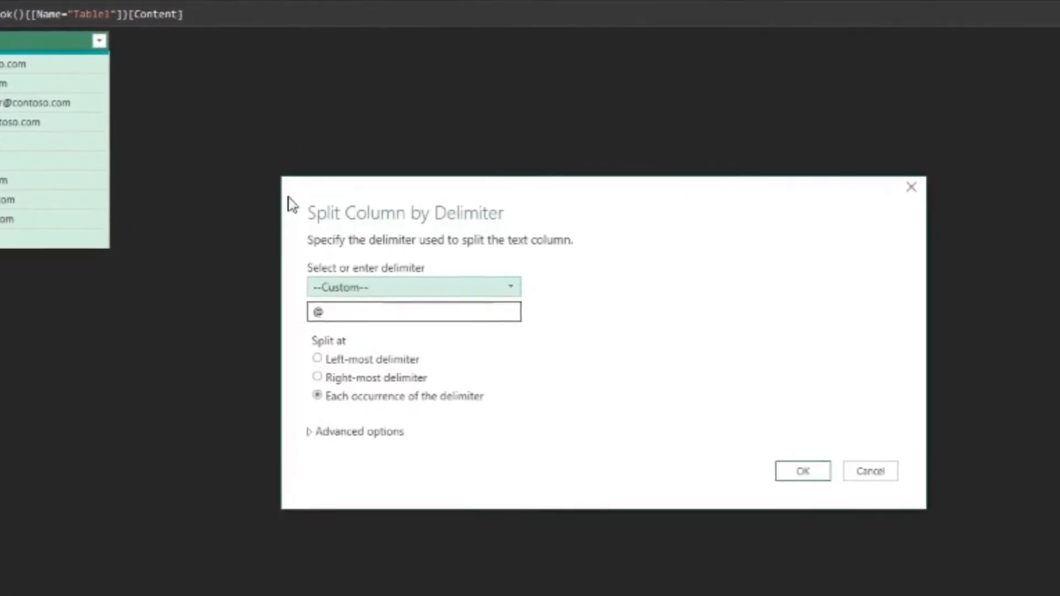
click(360, 298)
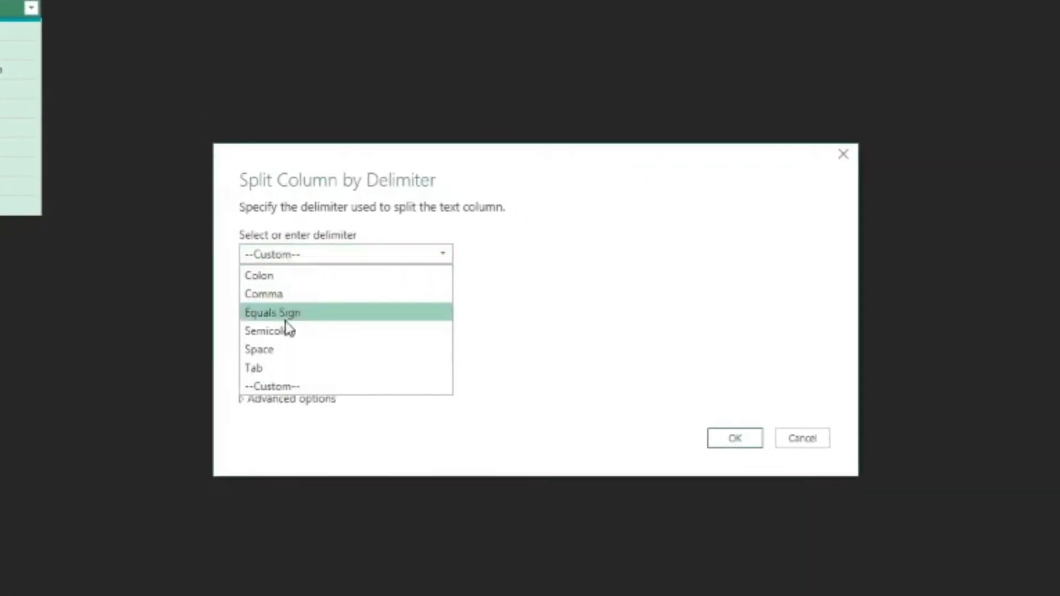
click(283, 350)
click(294, 327)
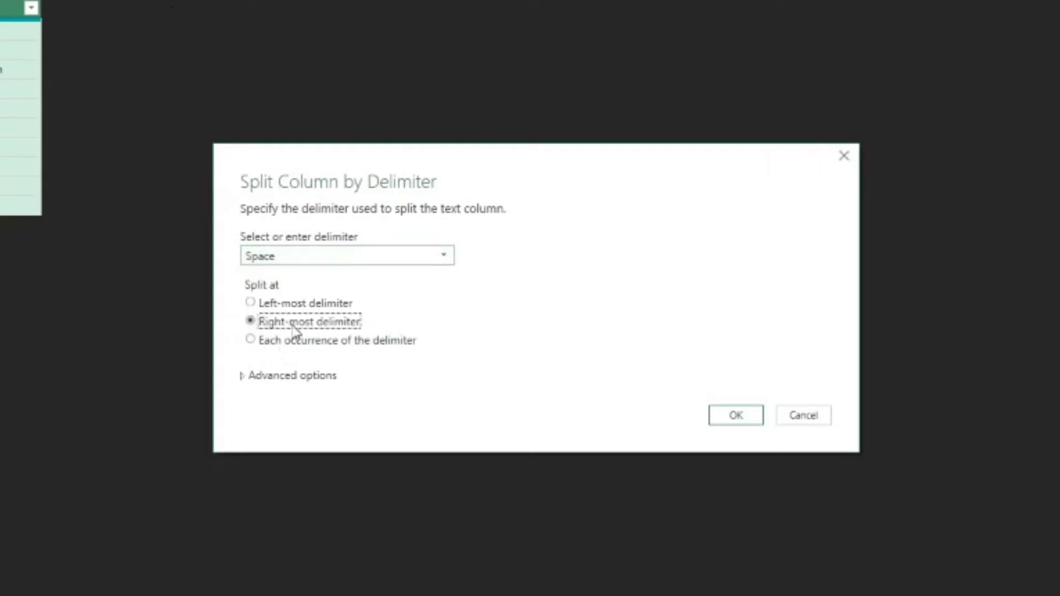
click(724, 421)
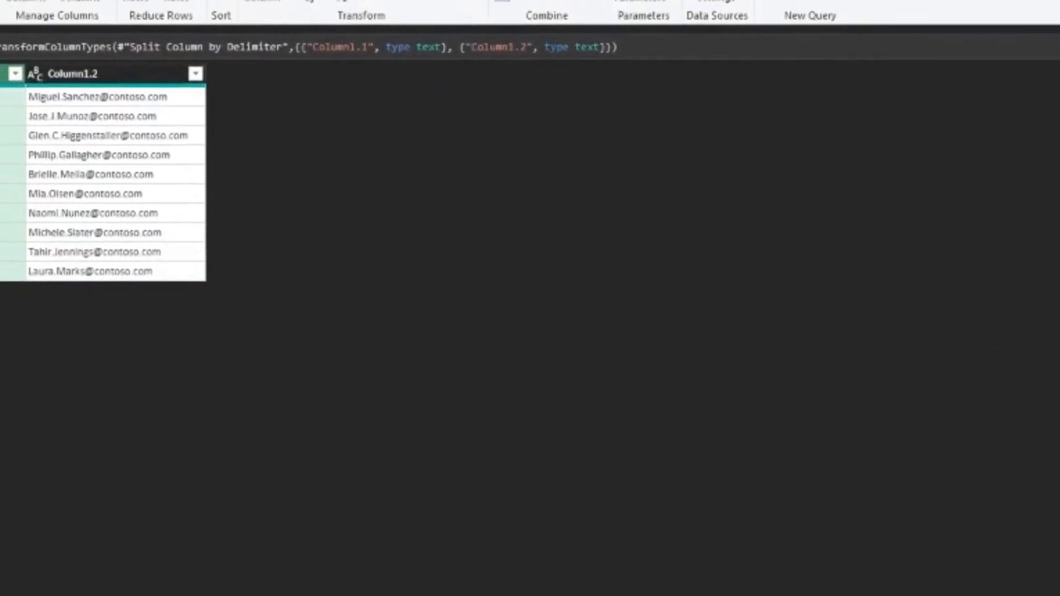
Step: Delete the automatic type-change step after the split and remove Column1.1, which holds the numbered names
click(1058, 226)
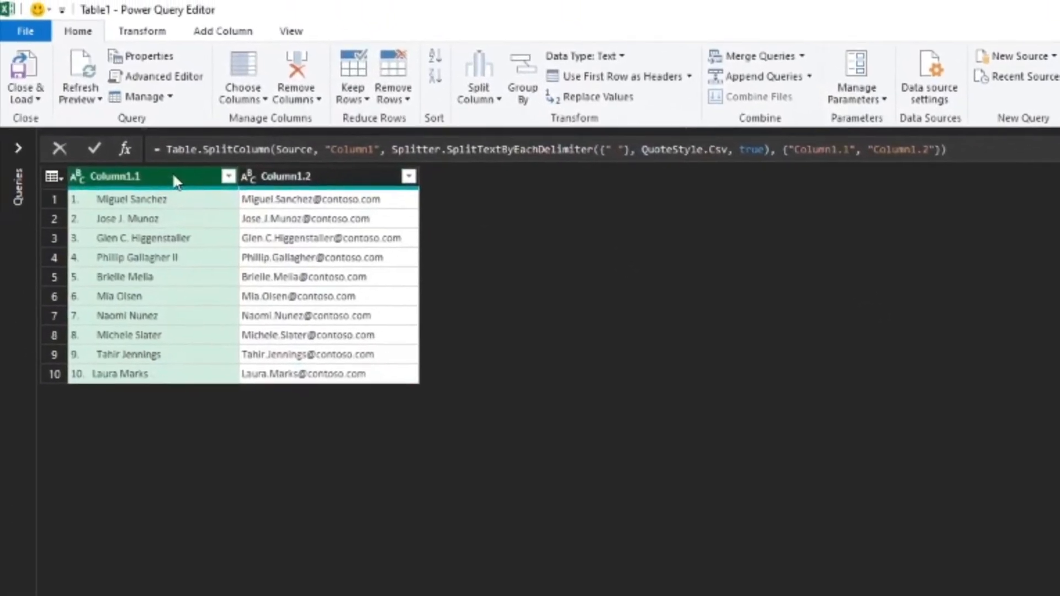
right_click(174, 178)
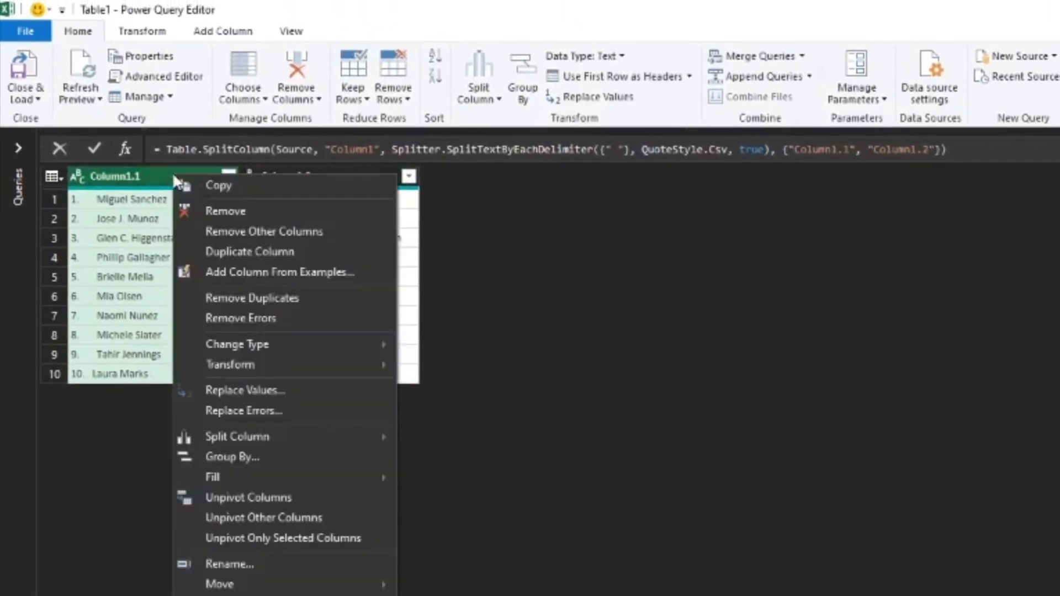
click(230, 210)
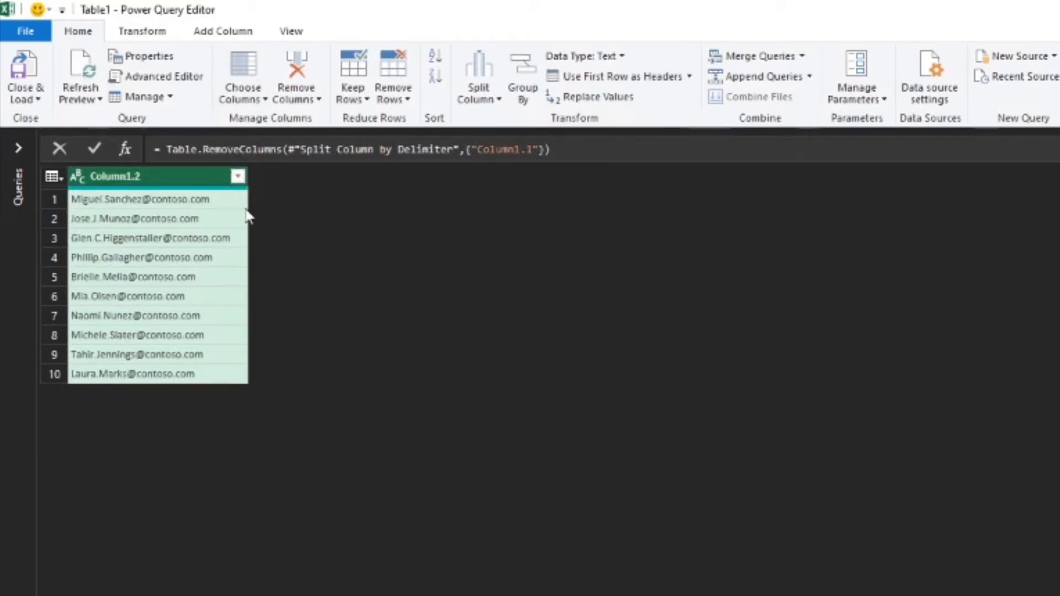
Step: Add a custom column named Custom with the formula = 1
click(211, 34)
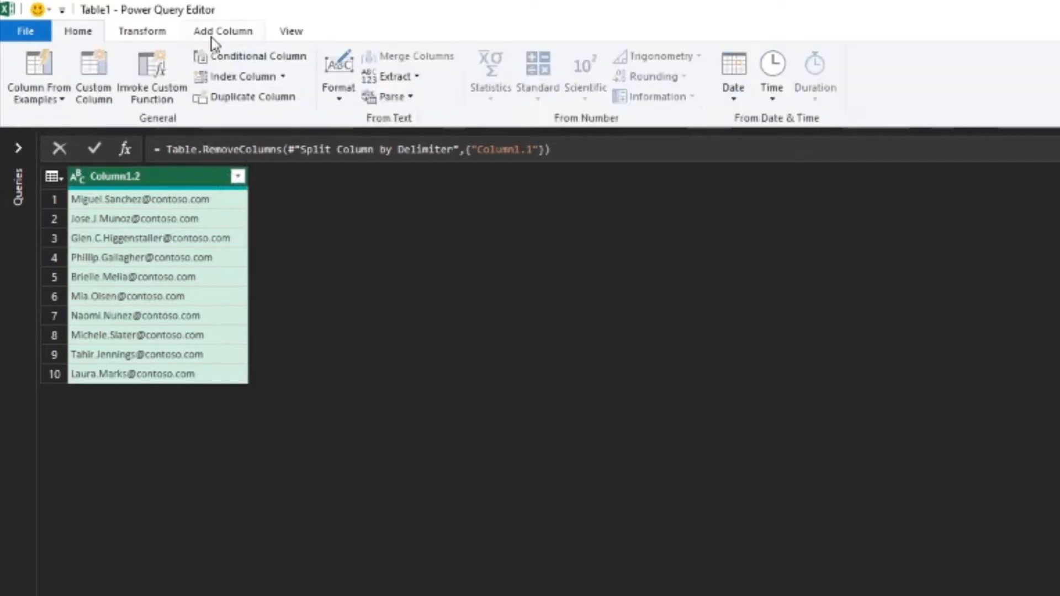
click(106, 69)
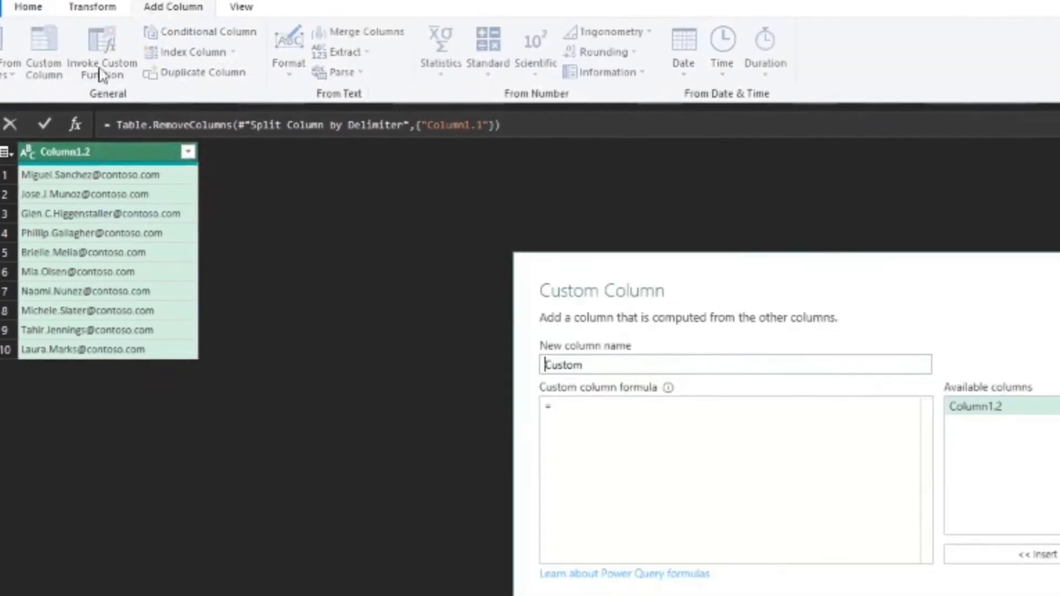
text(1)
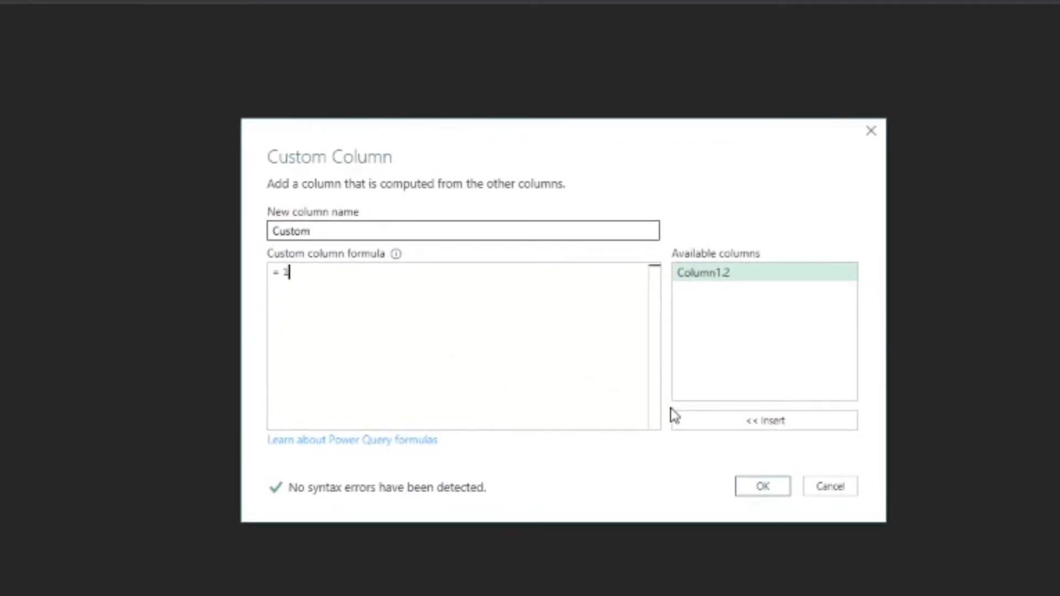
click(754, 492)
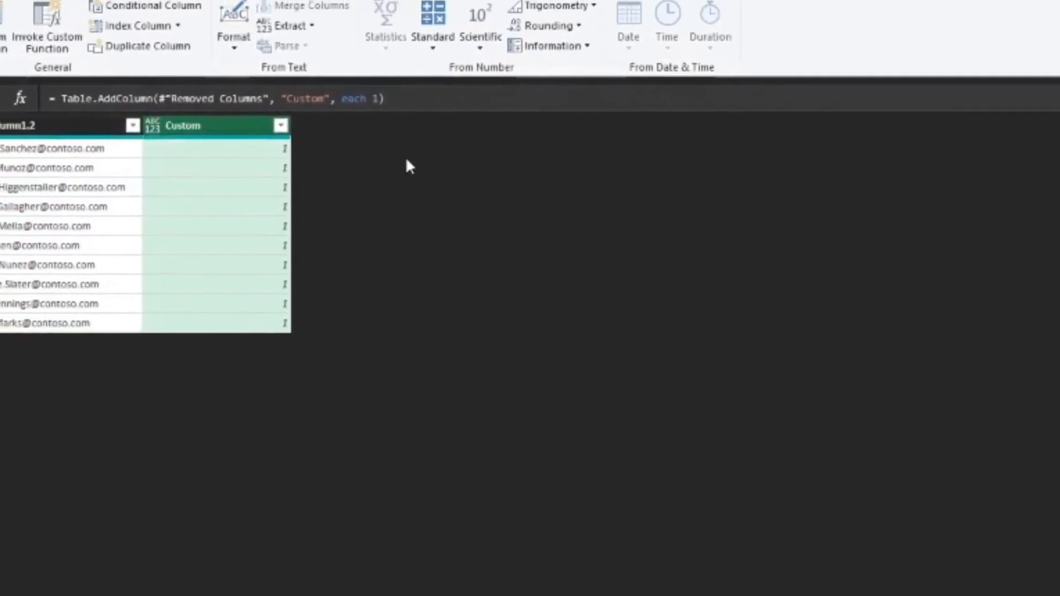
Step: Group the rows by the Custom column into a new column named Count using the All Rows operation
click(82, 32)
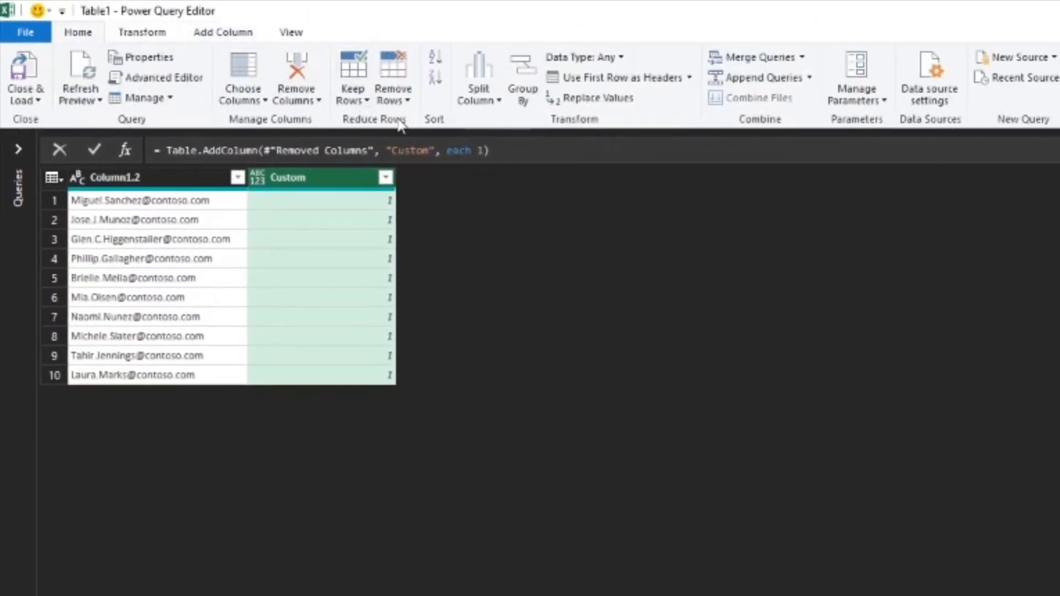
click(522, 80)
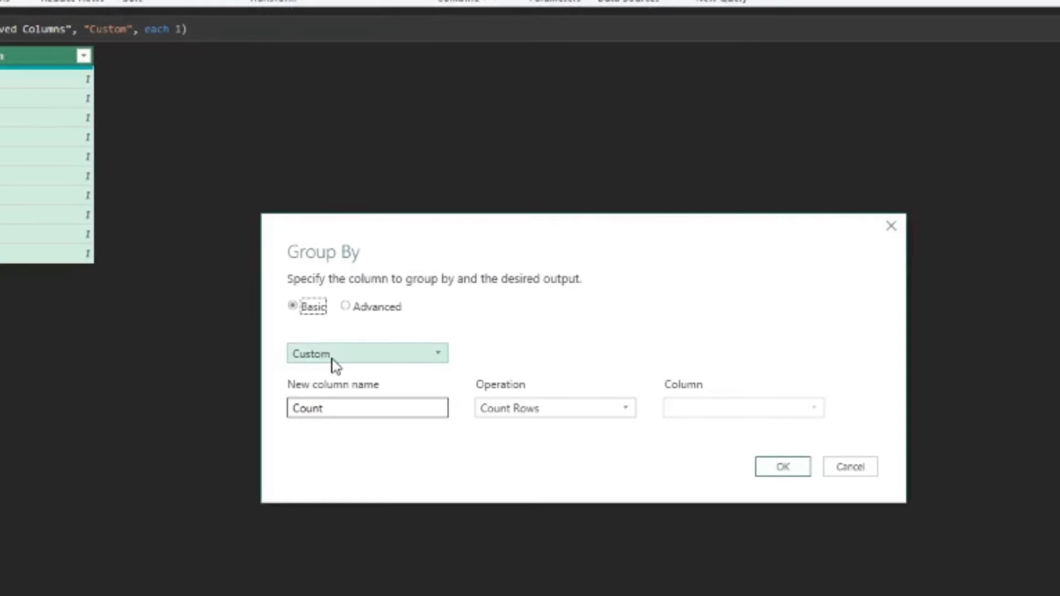
click(547, 410)
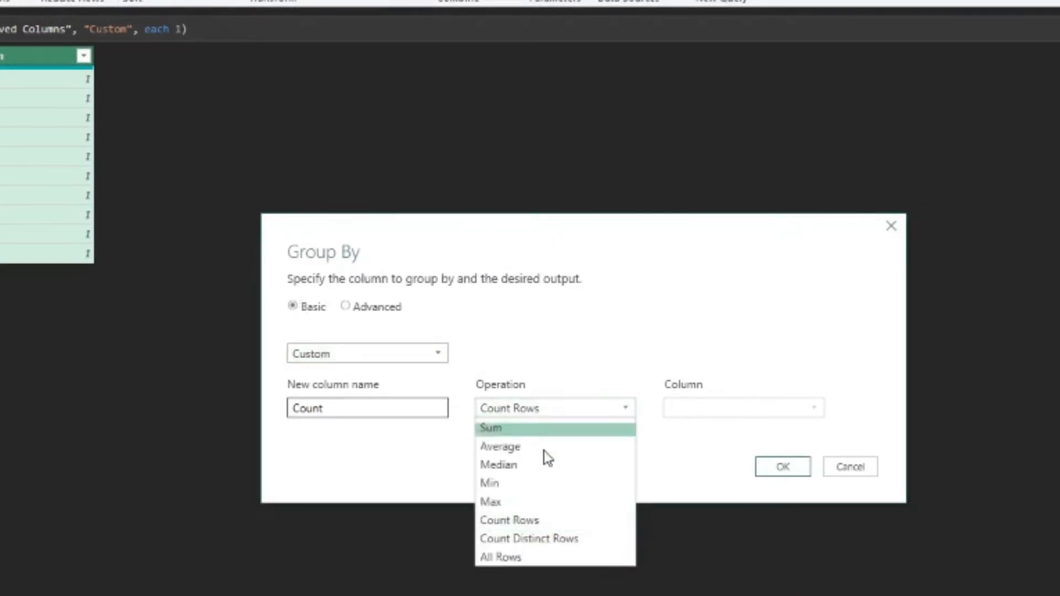
click(523, 560)
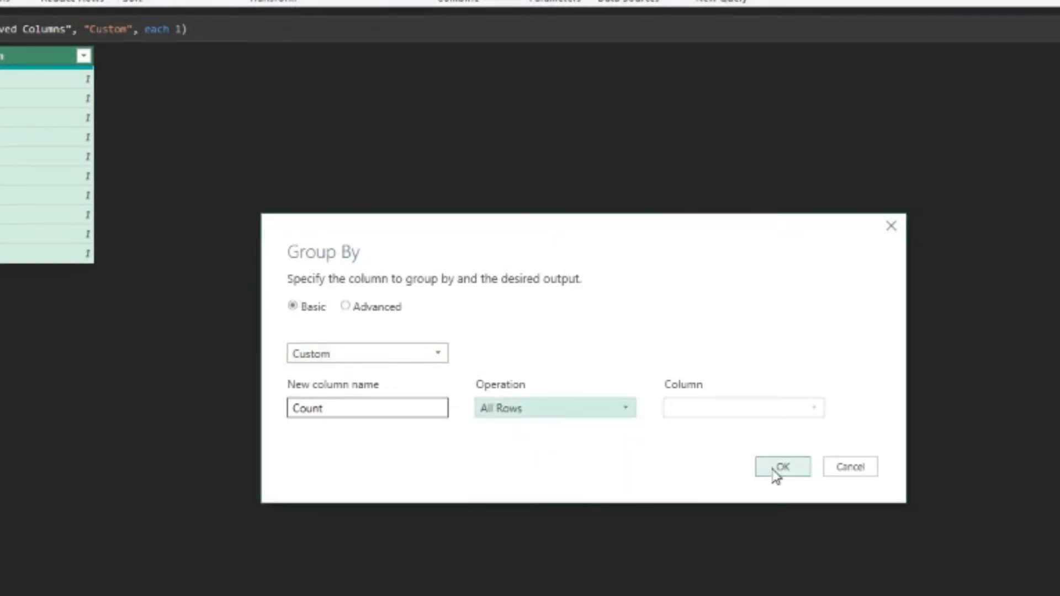
click(783, 466)
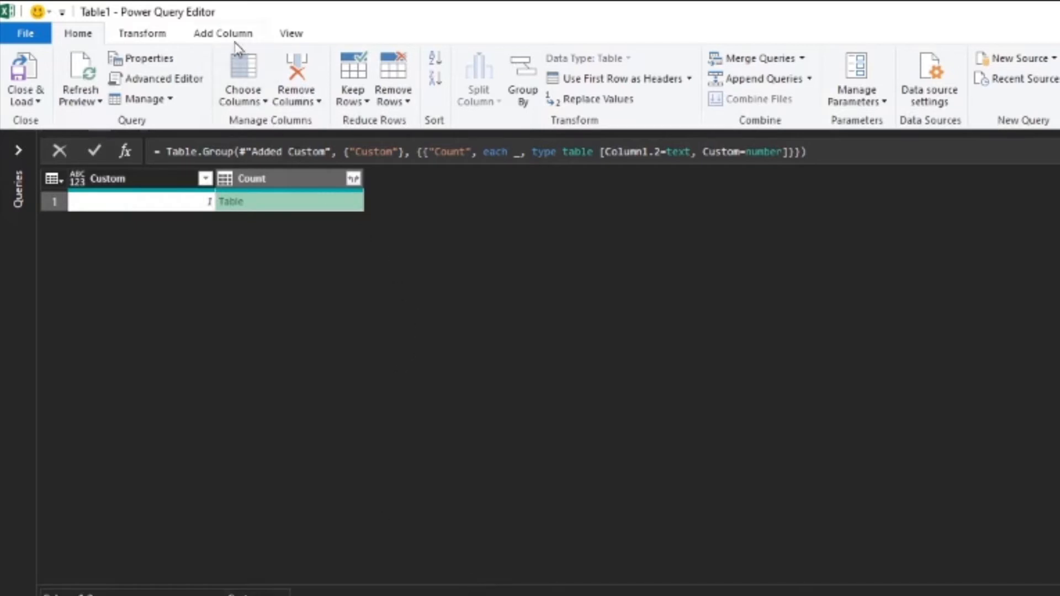
Step: Add a custom column named Custom.1 with the formula = Table.Column([Count],"Column1.2")
click(227, 33)
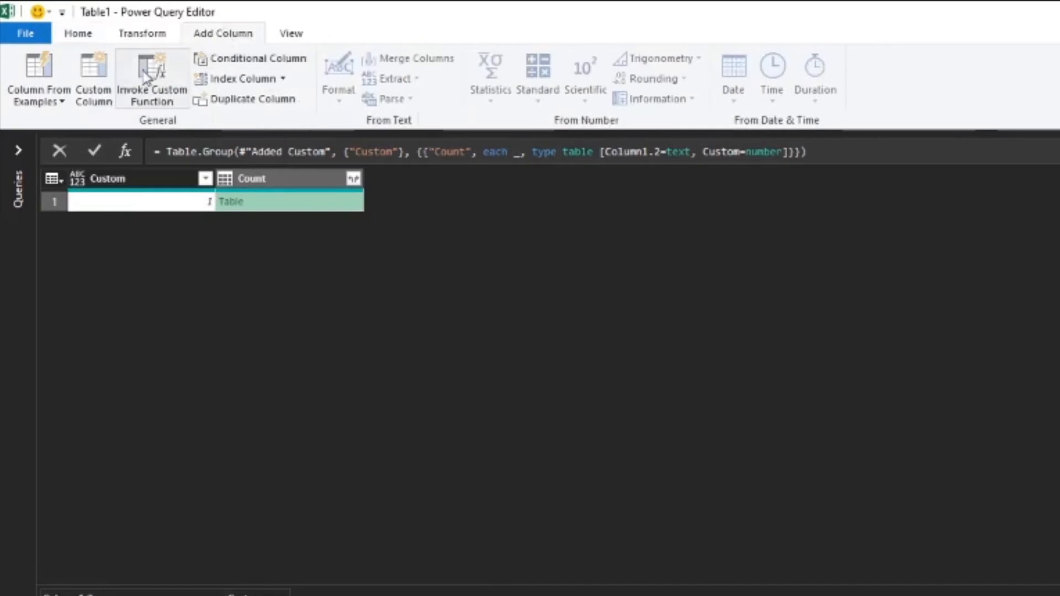
click(93, 78)
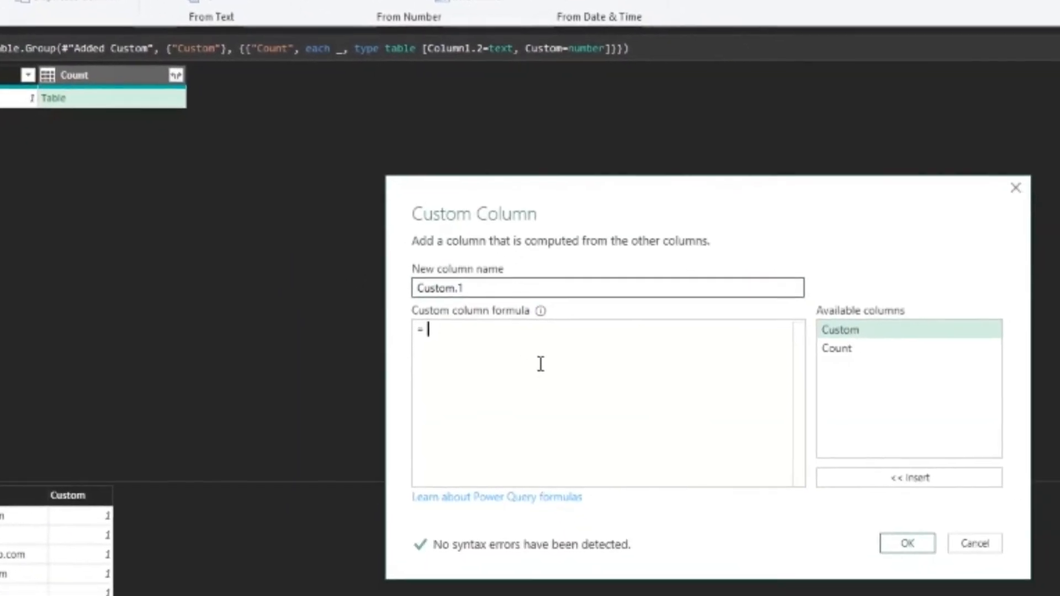
text(Table.)
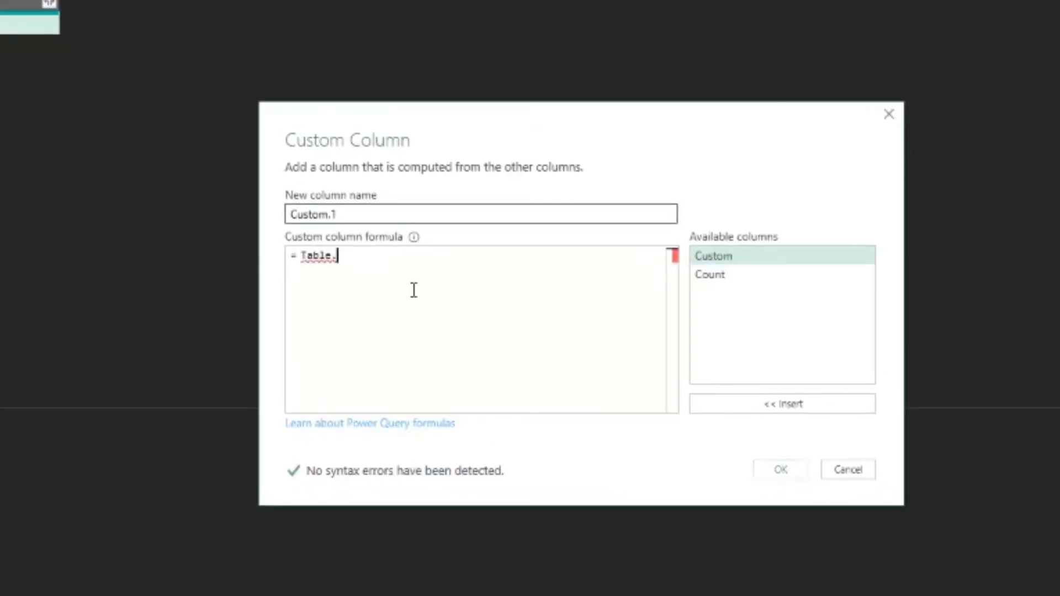
text(Column()
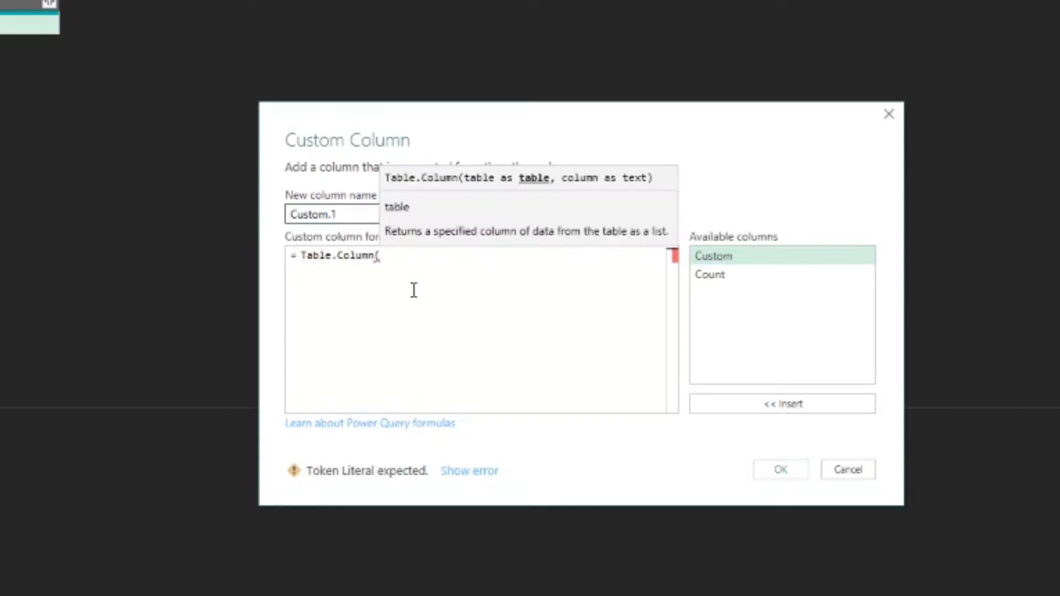
double_click(708, 276)
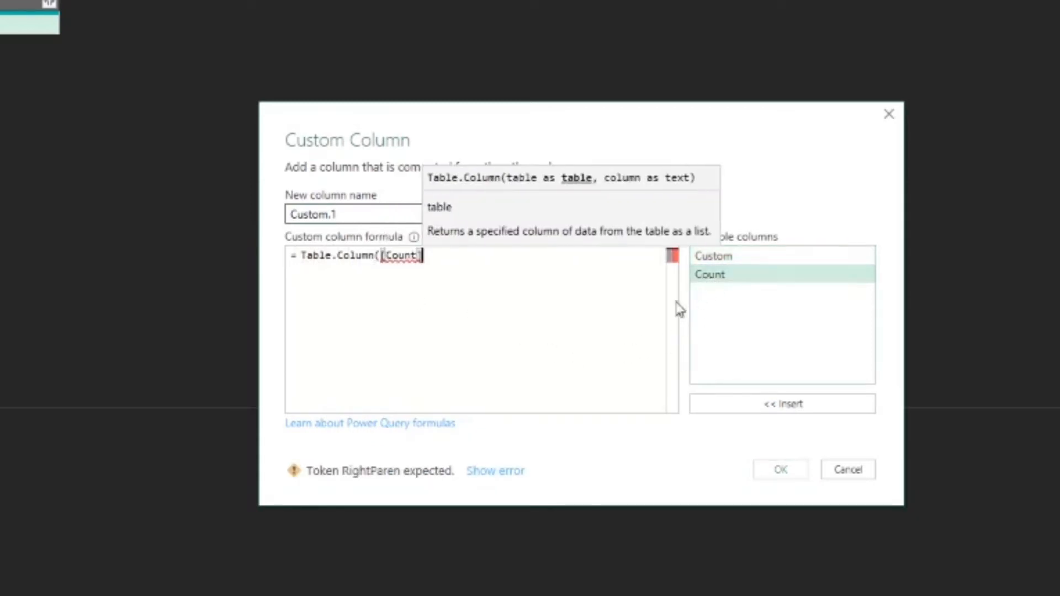
text(,)
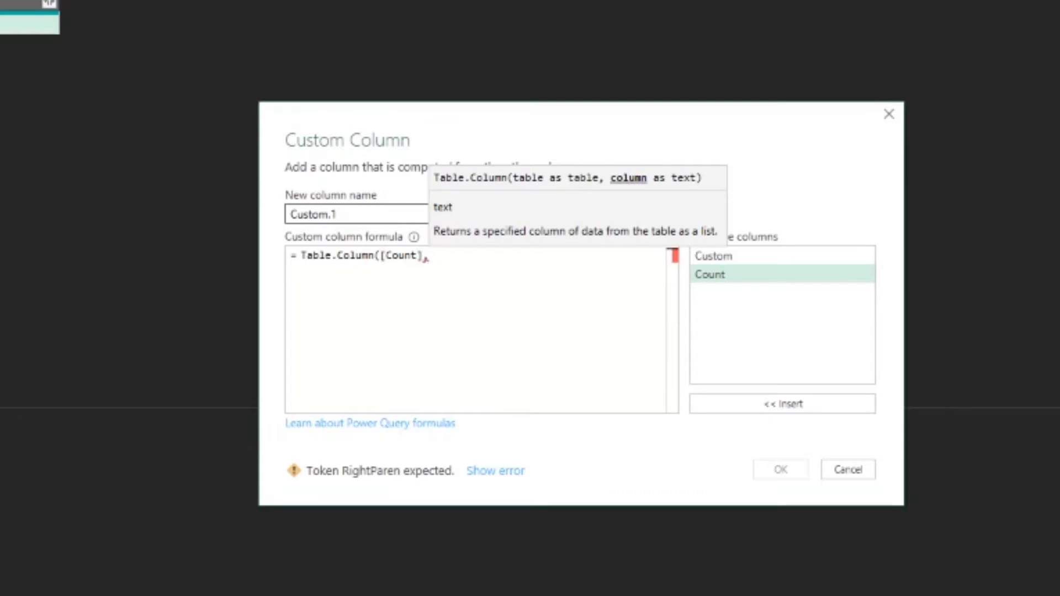
text(")
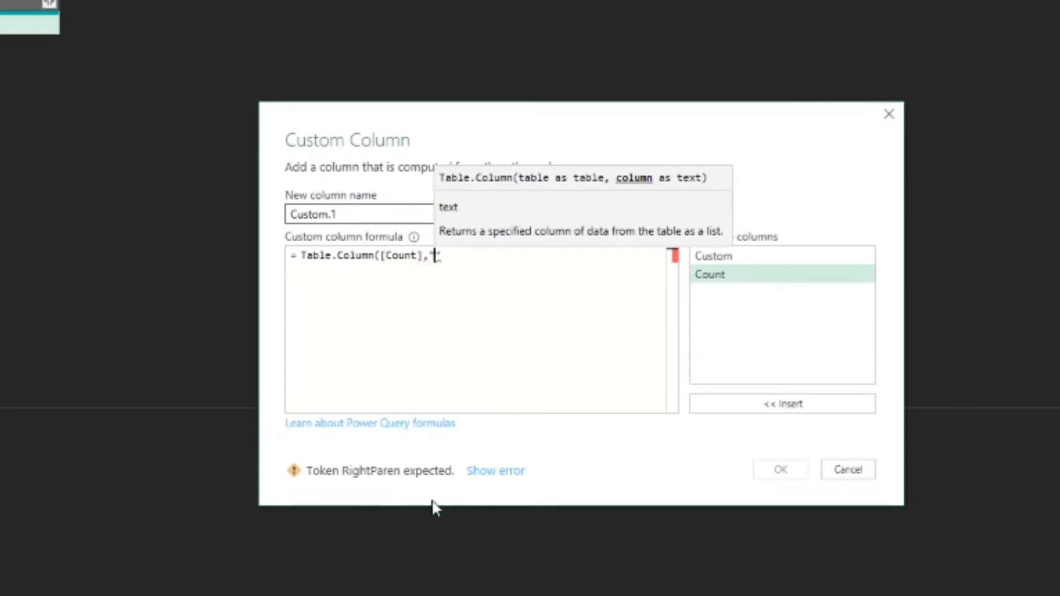
text(Column1.2)
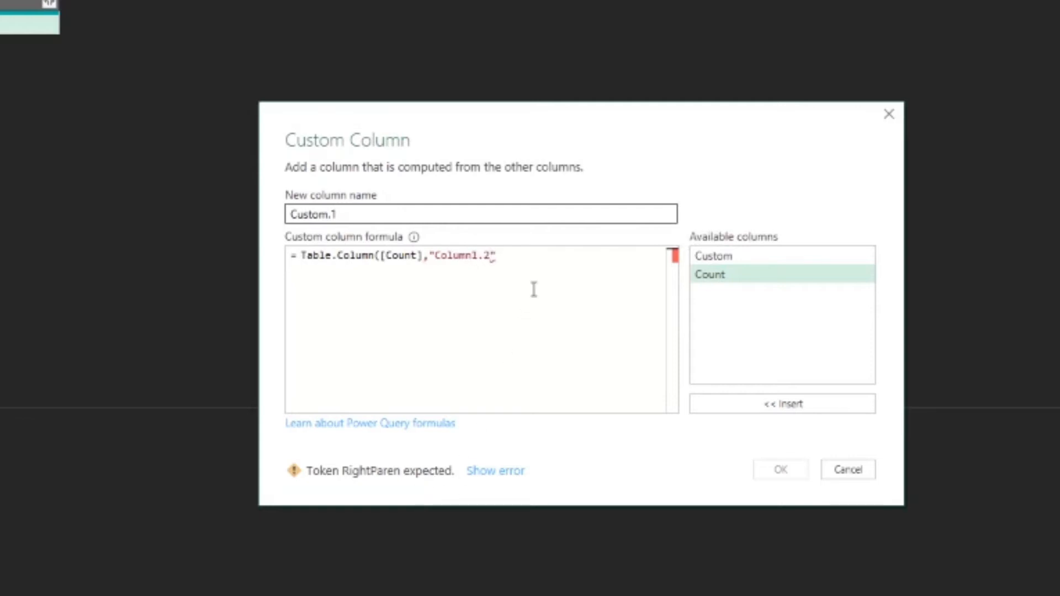
text())
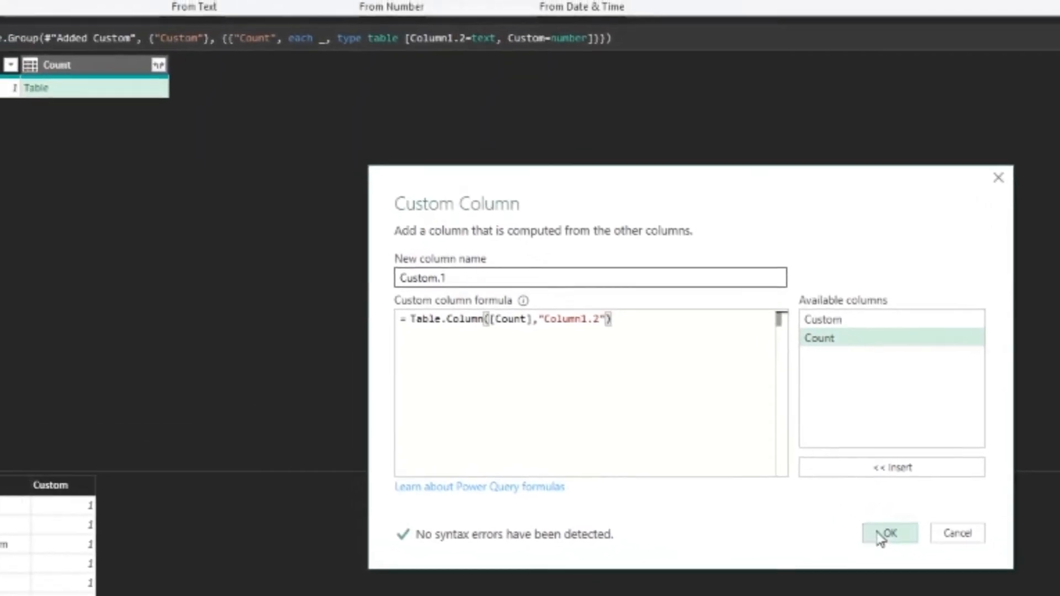
click(884, 533)
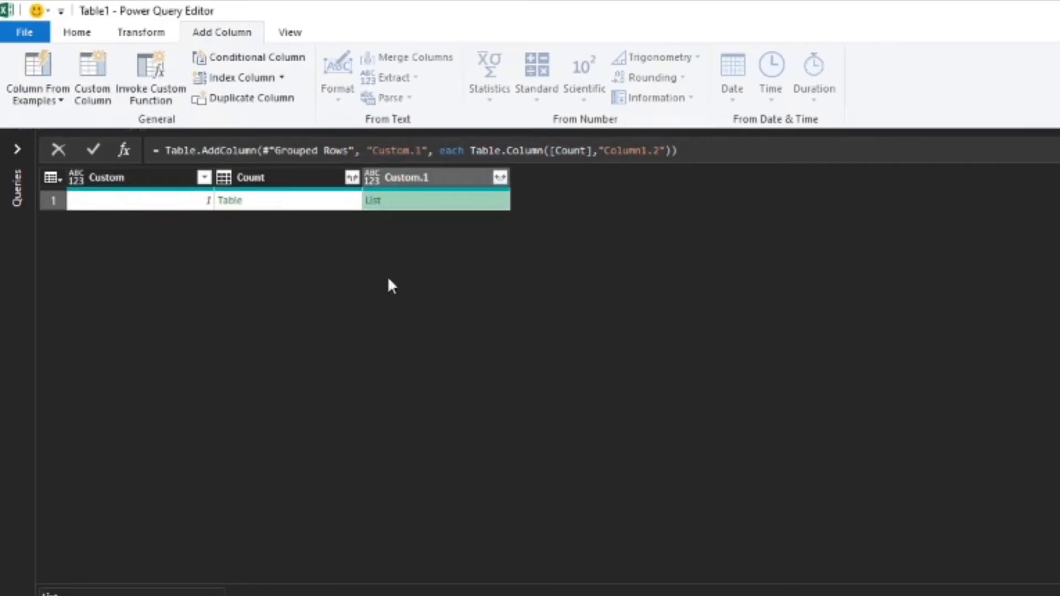
Step: Extract the values of the Custom.1 list column into one text value, using a semicolon as the delimiter
click(500, 178)
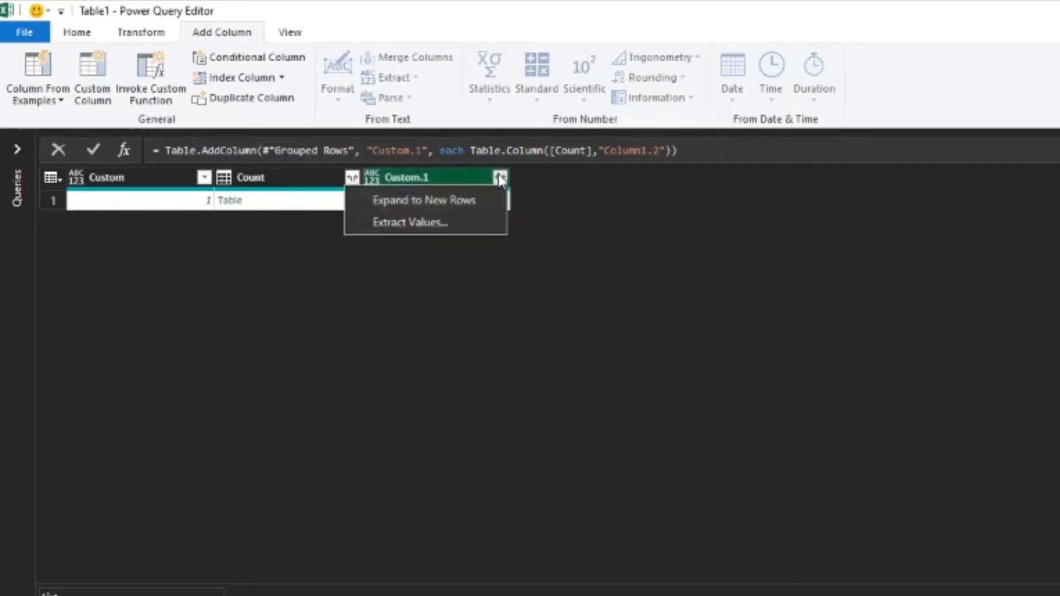
click(439, 224)
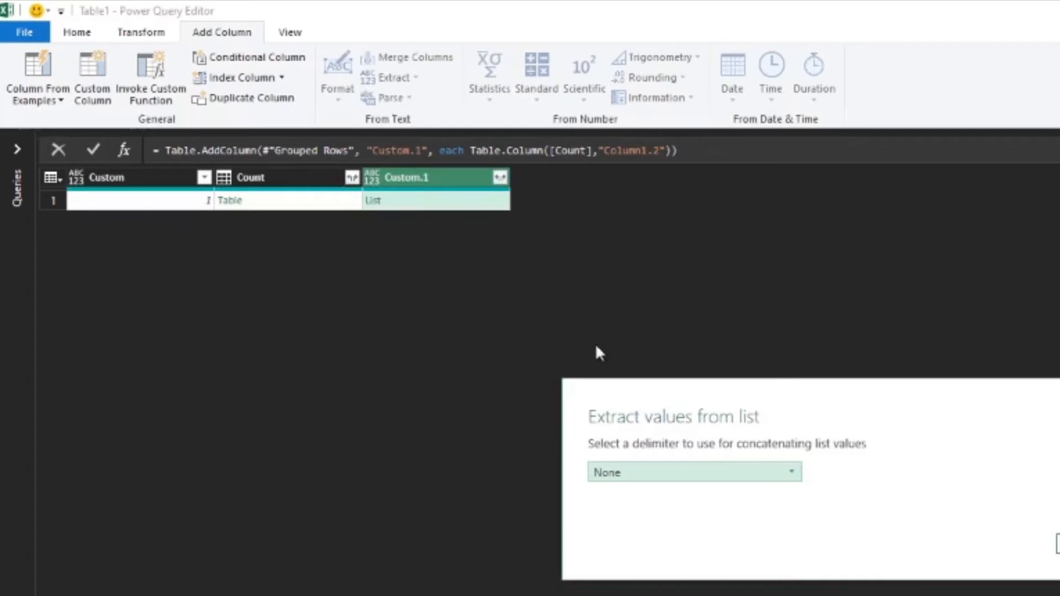
click(664, 484)
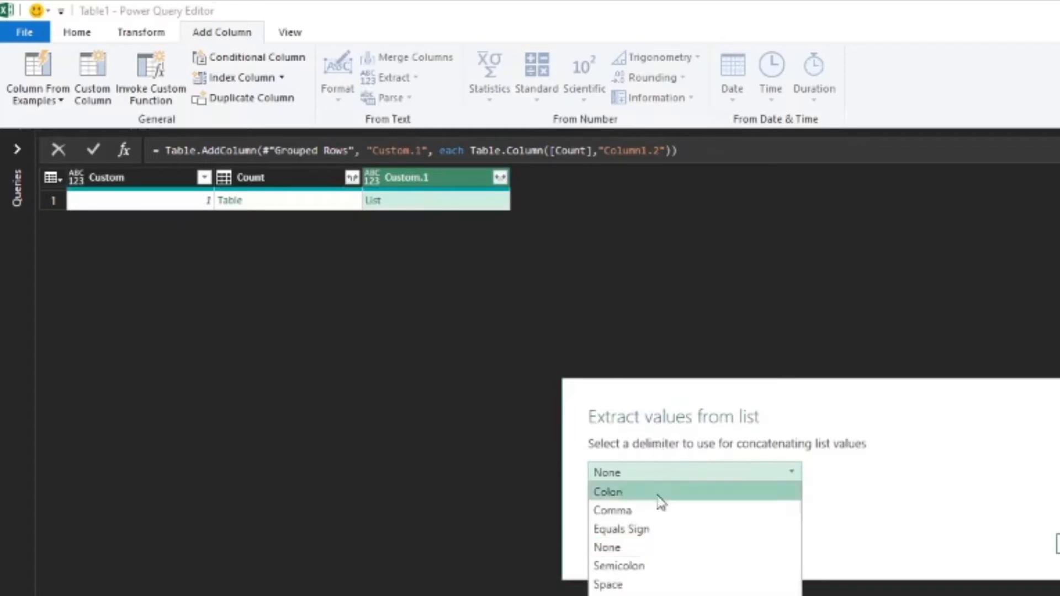
click(644, 571)
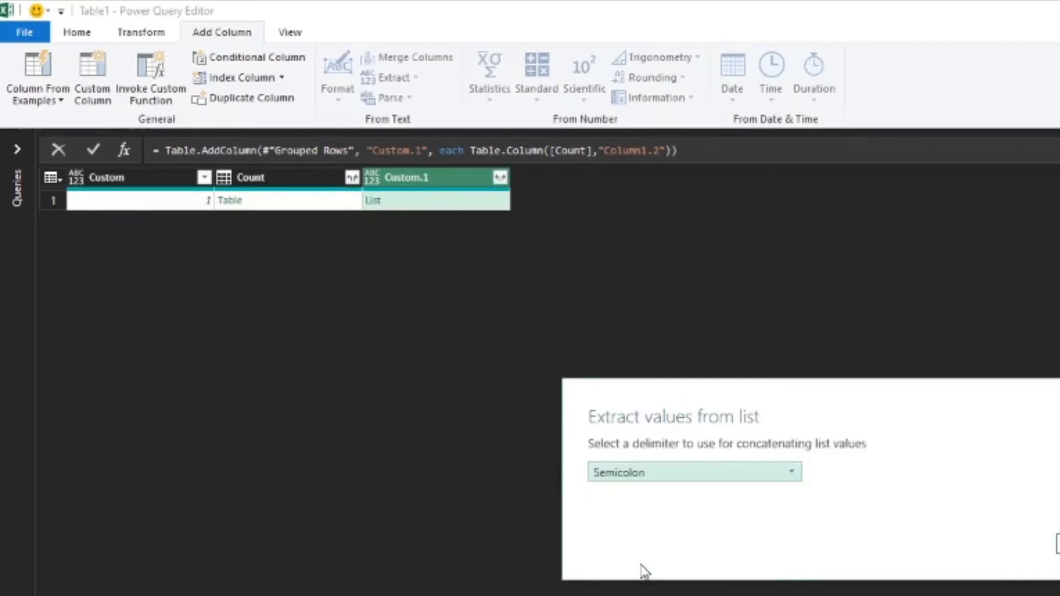
click(1057, 544)
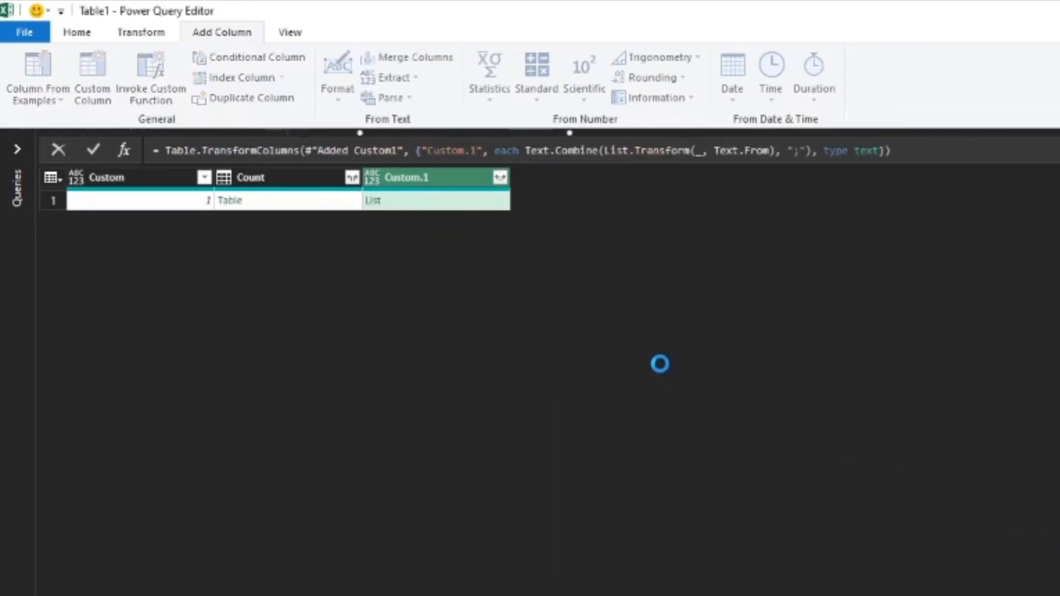
Step: Remove the Custom and Count columns, keeping only Custom.1
click(307, 179)
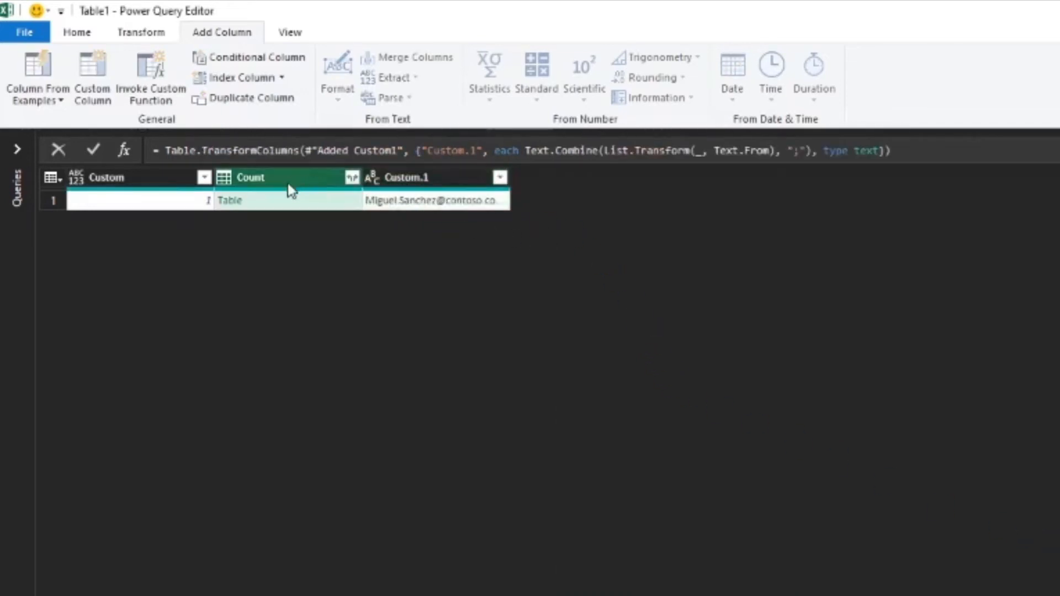
right_click(157, 190)
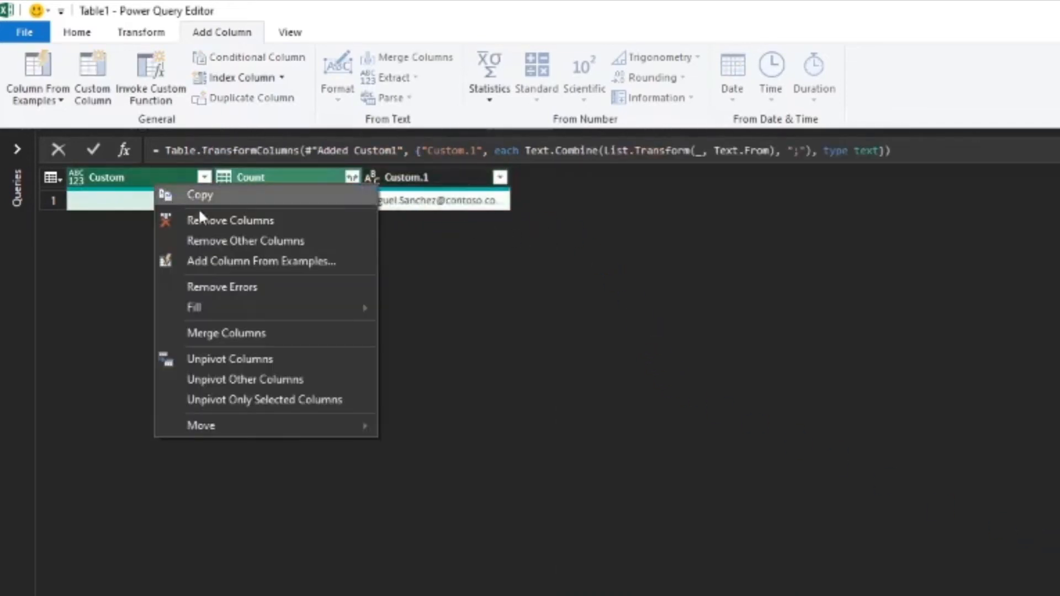
click(206, 218)
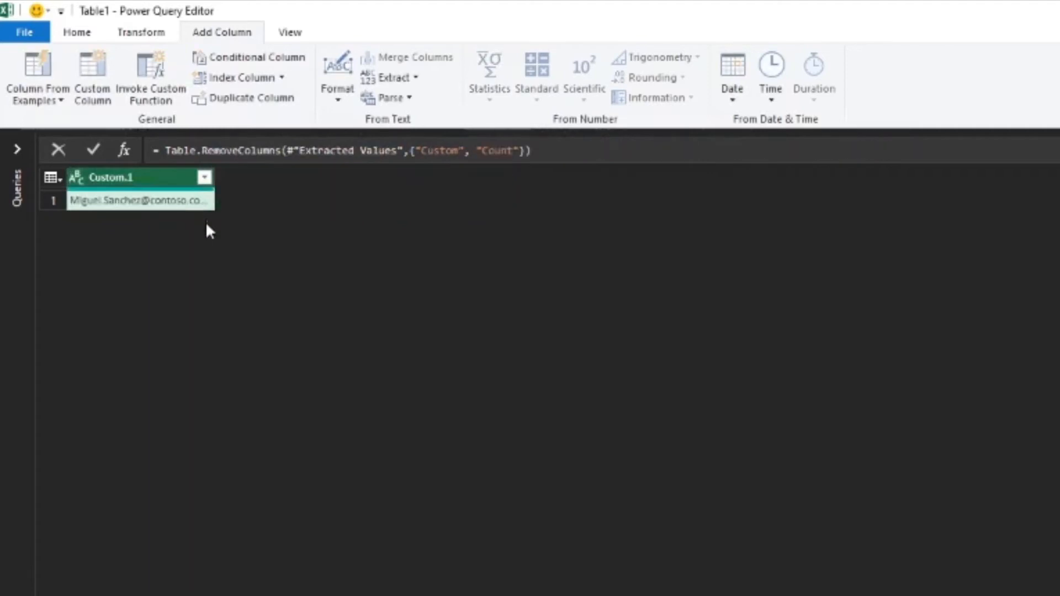
Step: Preview the full combined text in the Custom.1 cell and review the query's M code in the Advanced Editor without changing it
click(168, 208)
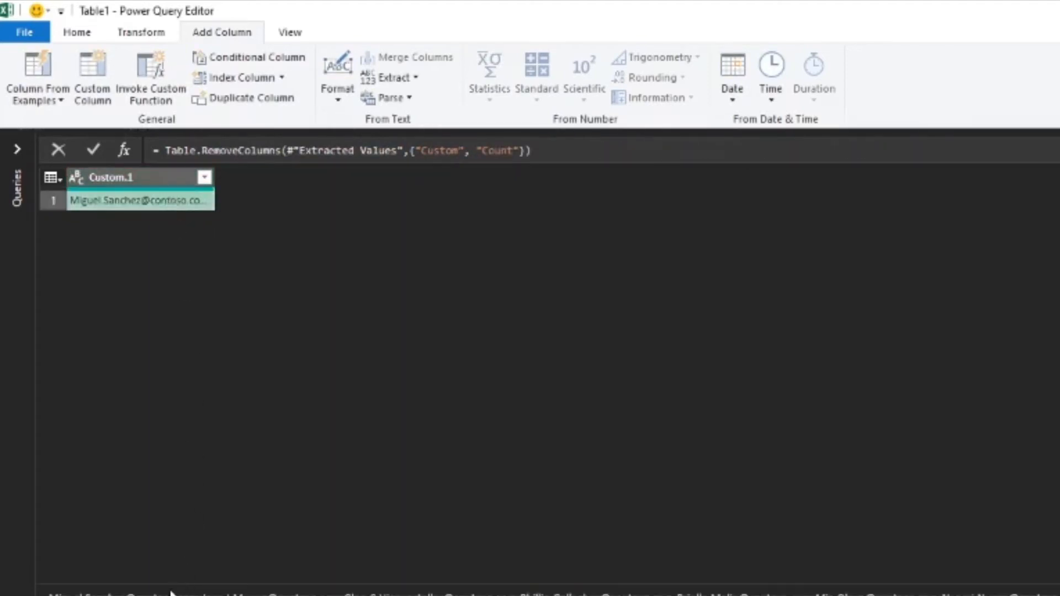
drag(135, 594, 1058, 594)
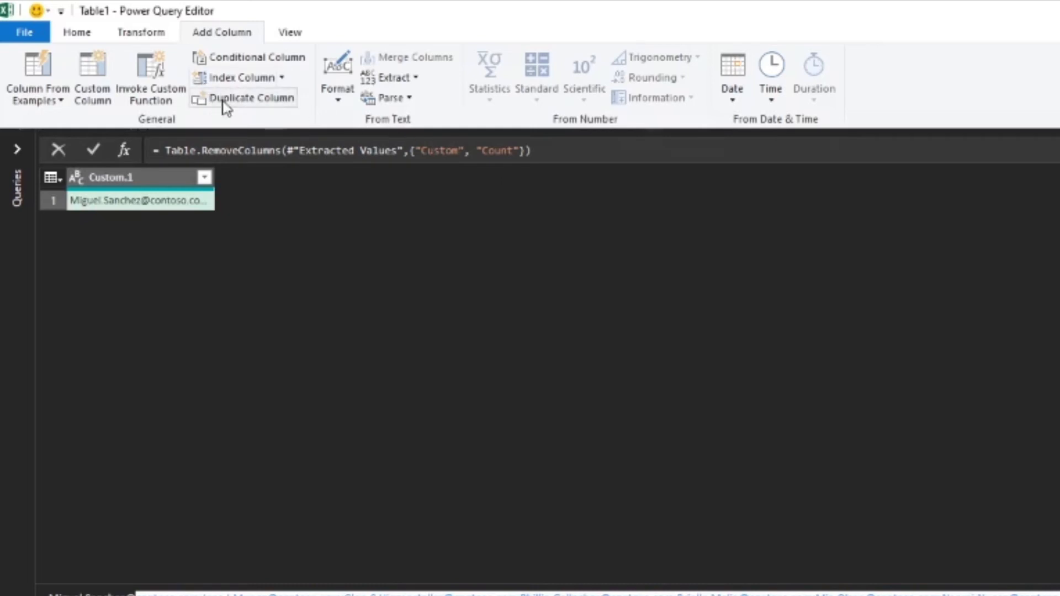
click(83, 34)
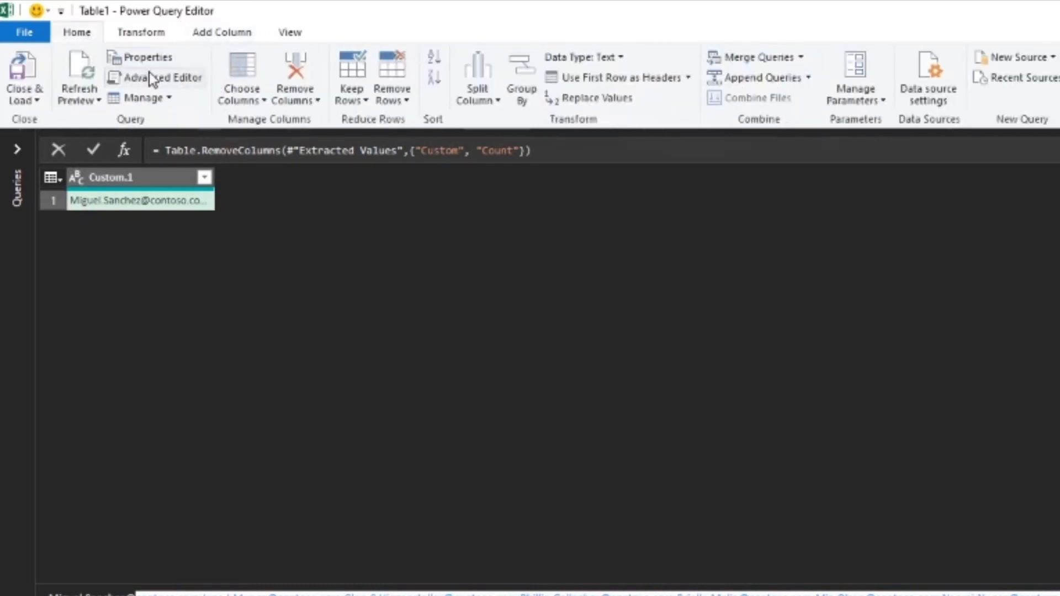
click(127, 73)
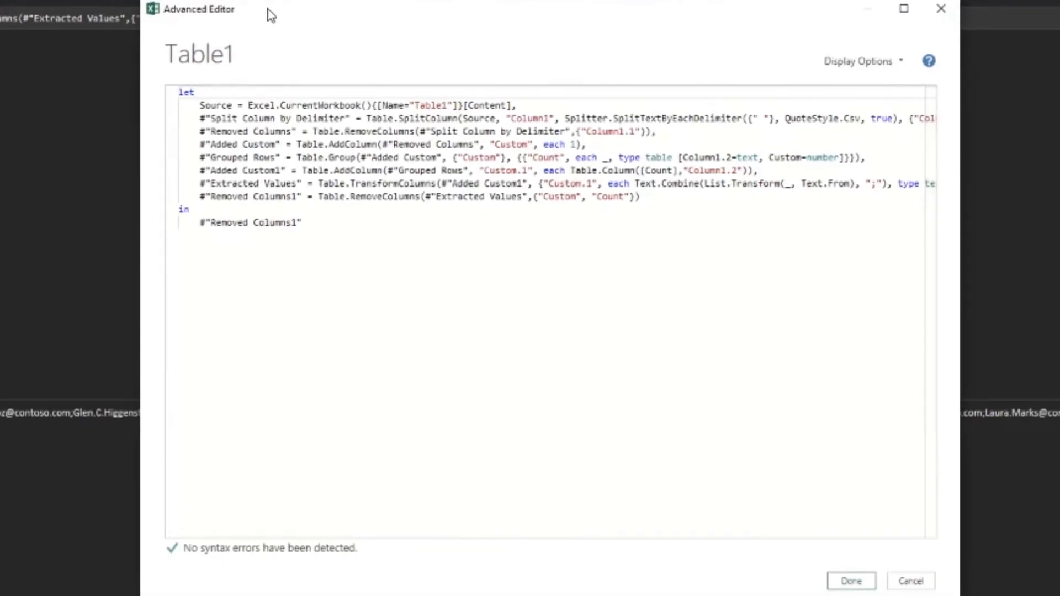
drag(271, 15, 125, 0)
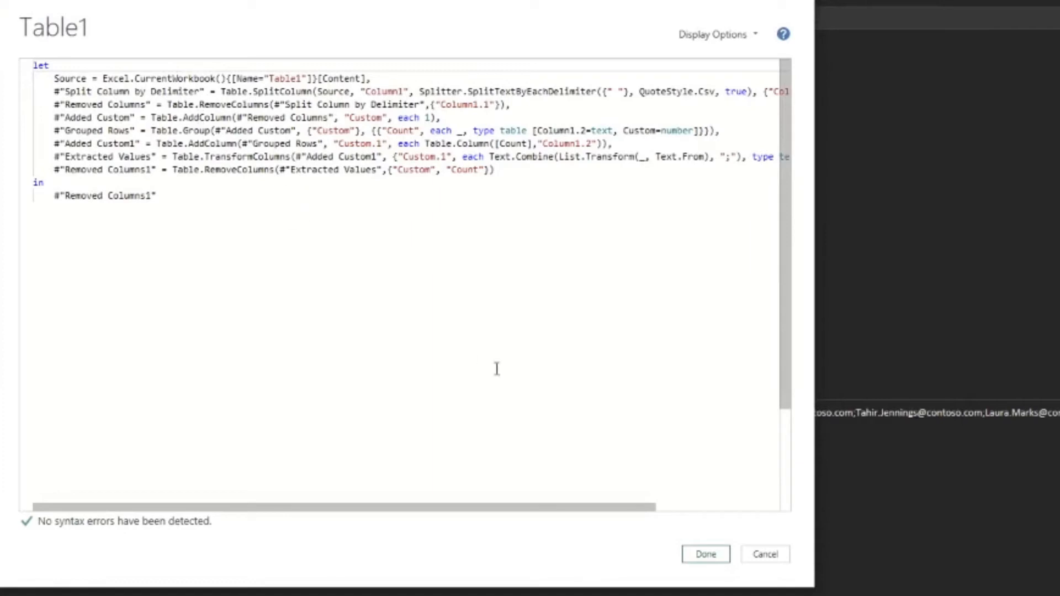
click(762, 554)
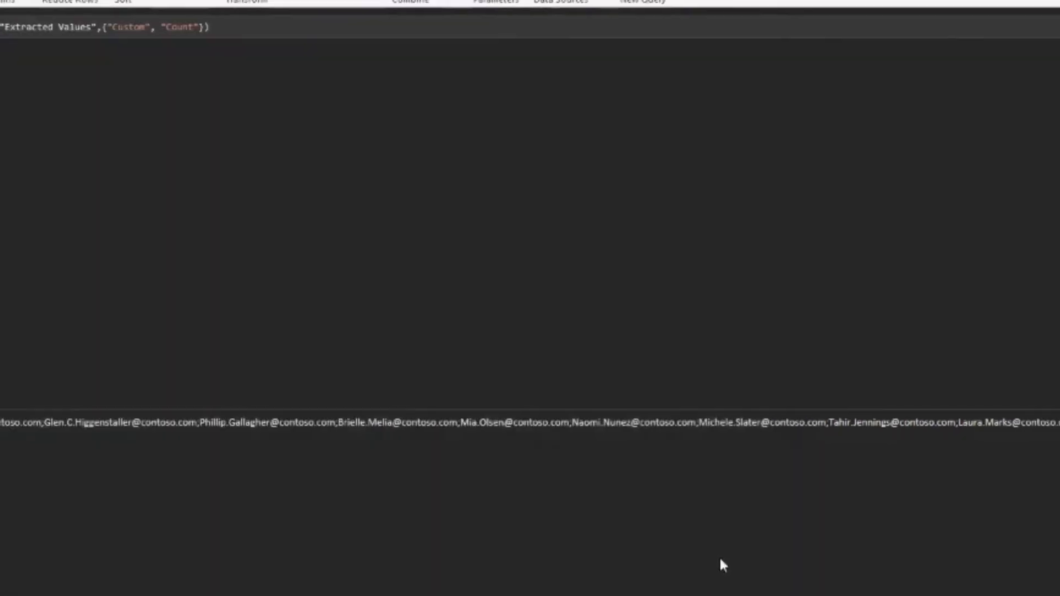
Step: Delete the Removed Columns step that follows the delimiter split, along with all its subsequent steps
click(1025, 239)
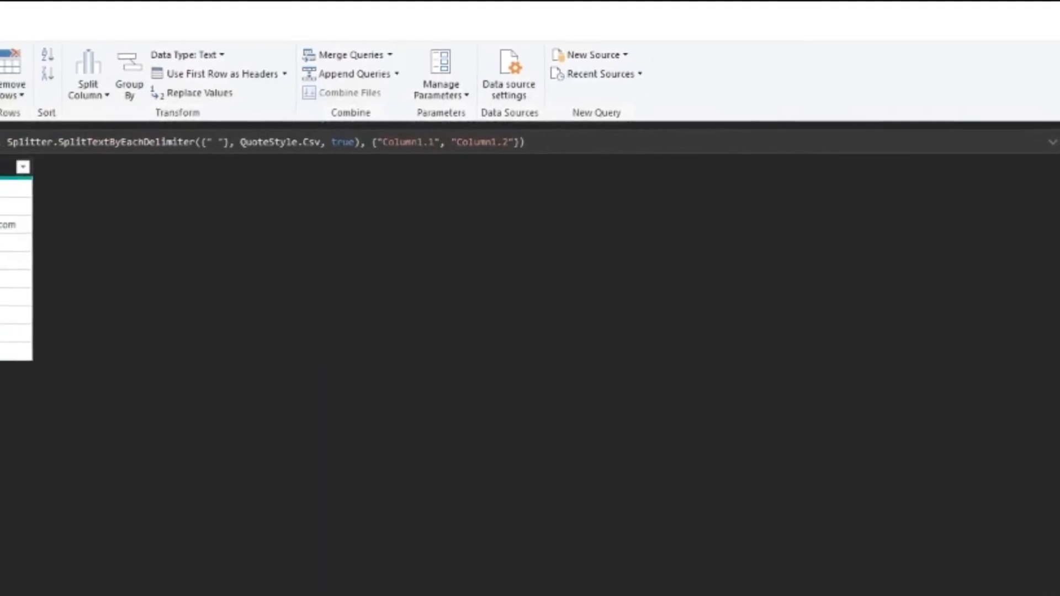
key(Down)
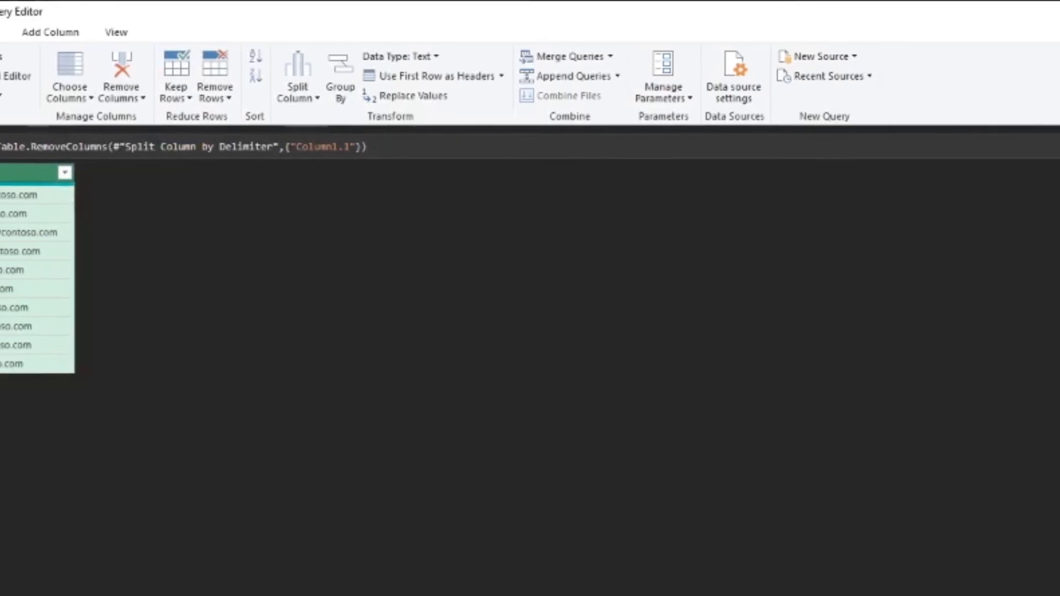
click(1058, 331)
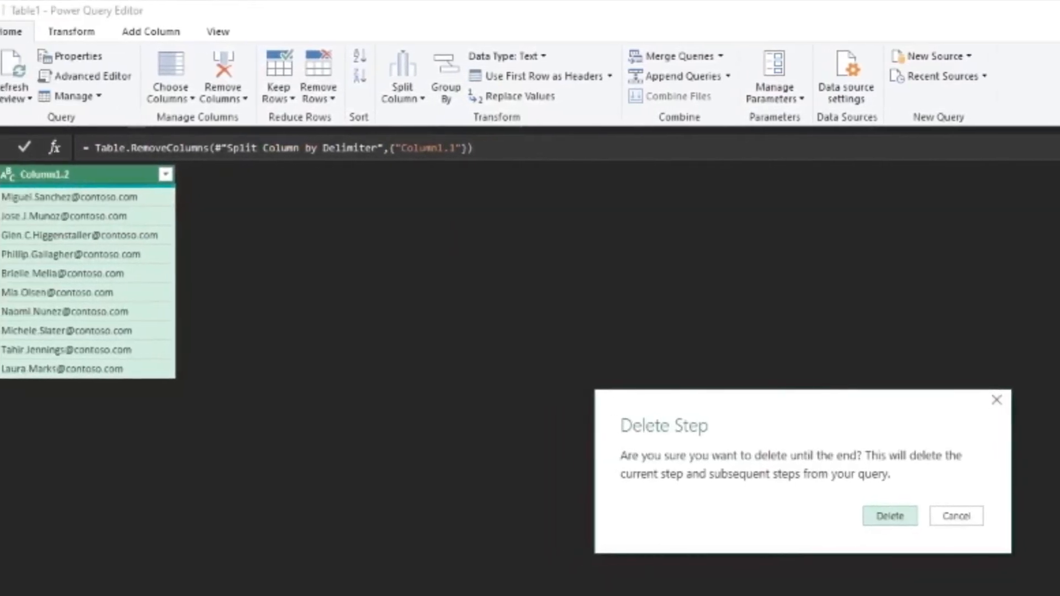
click(942, 518)
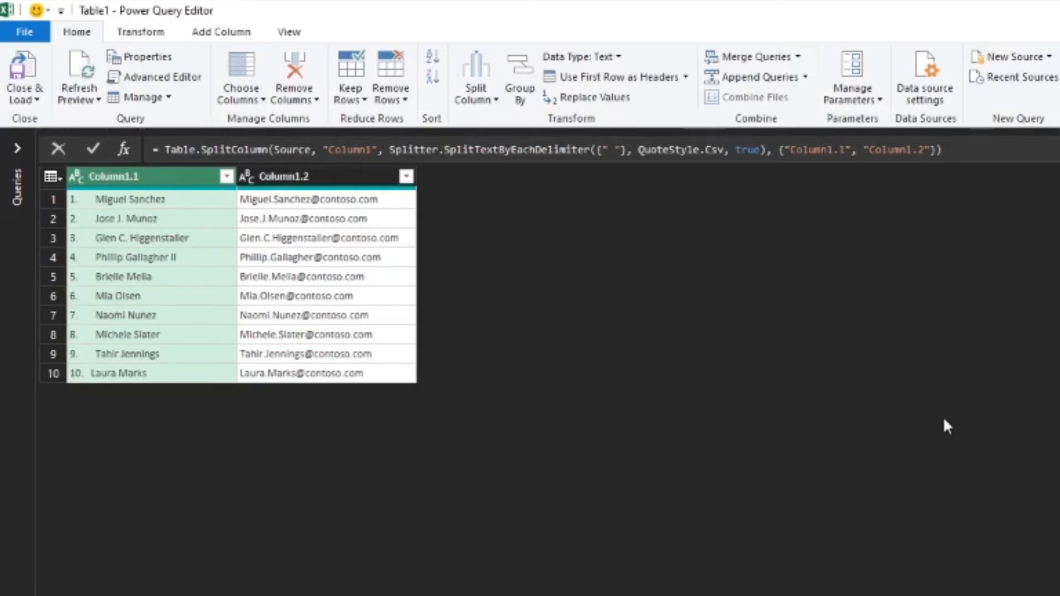
Step: Review the Source step's table against the result of the split-by-delimiter step
key(Up)
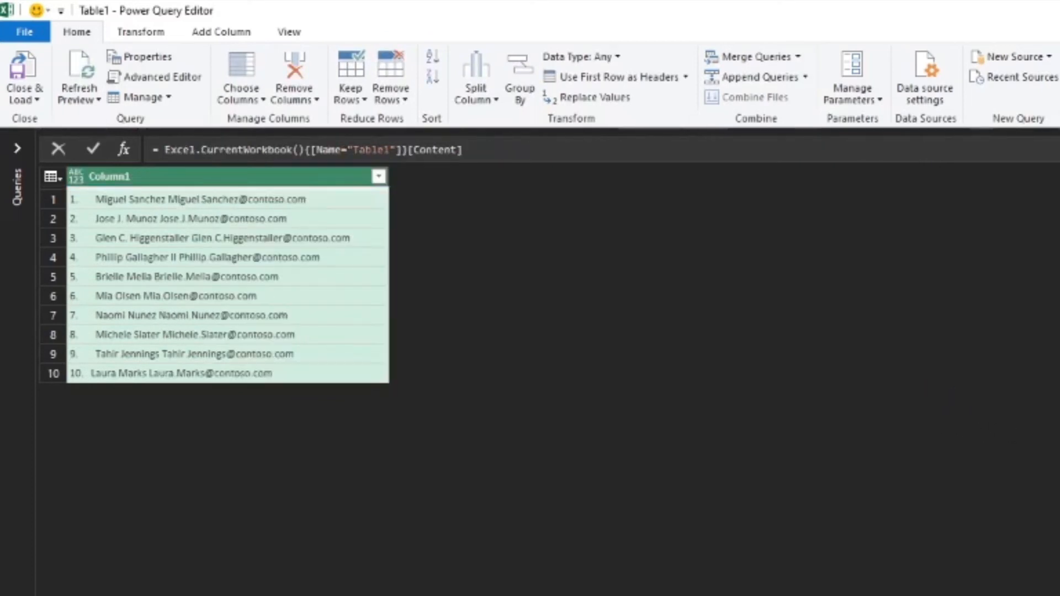
key(Down)
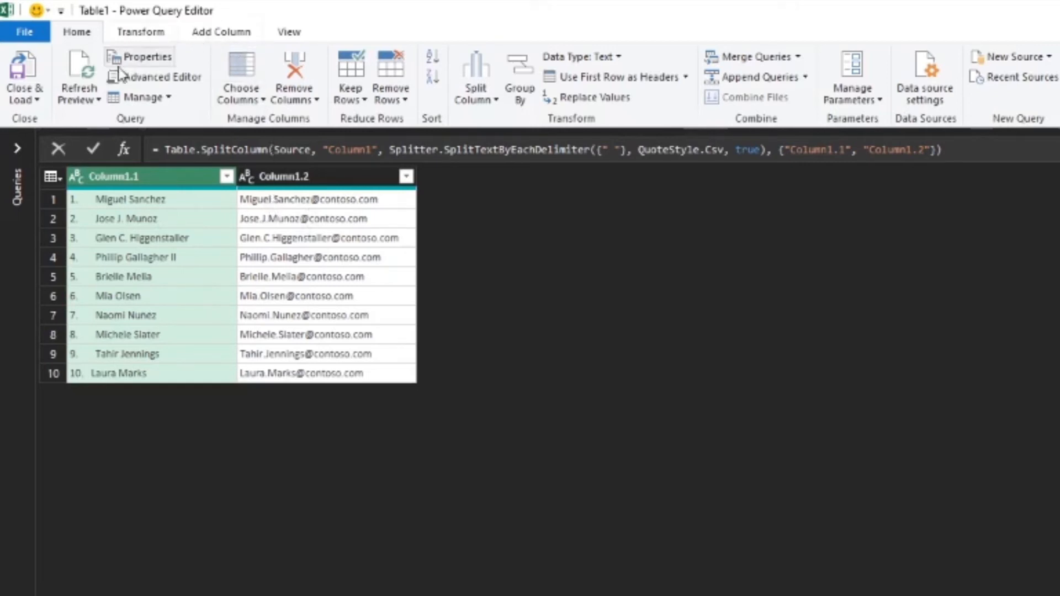
click(160, 77)
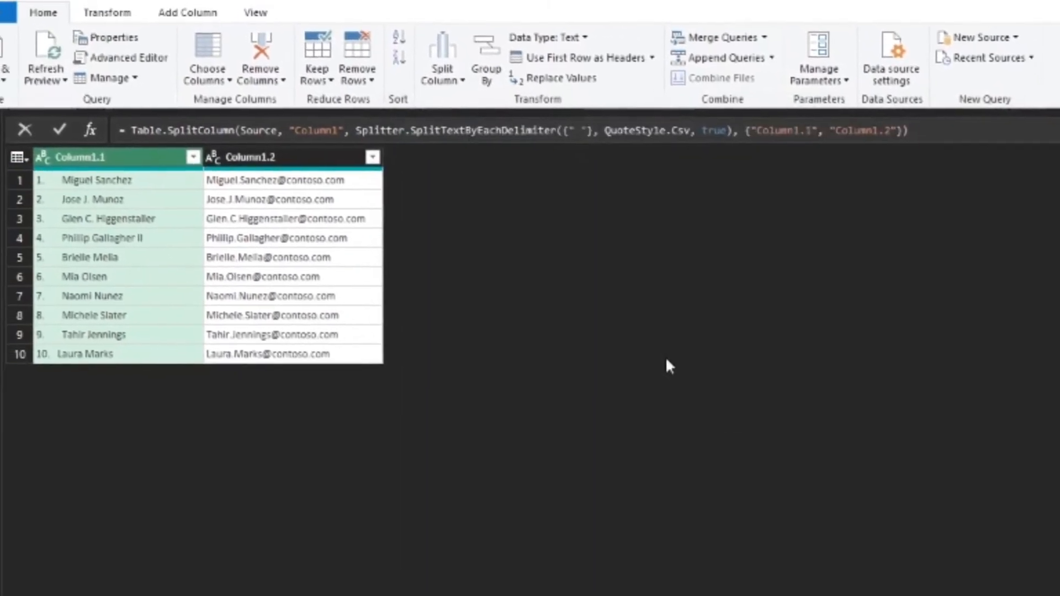
Step: Convert Column1.1 to a list and examine the [Column1.1] reference in the Advanced Editor code
click(108, 12)
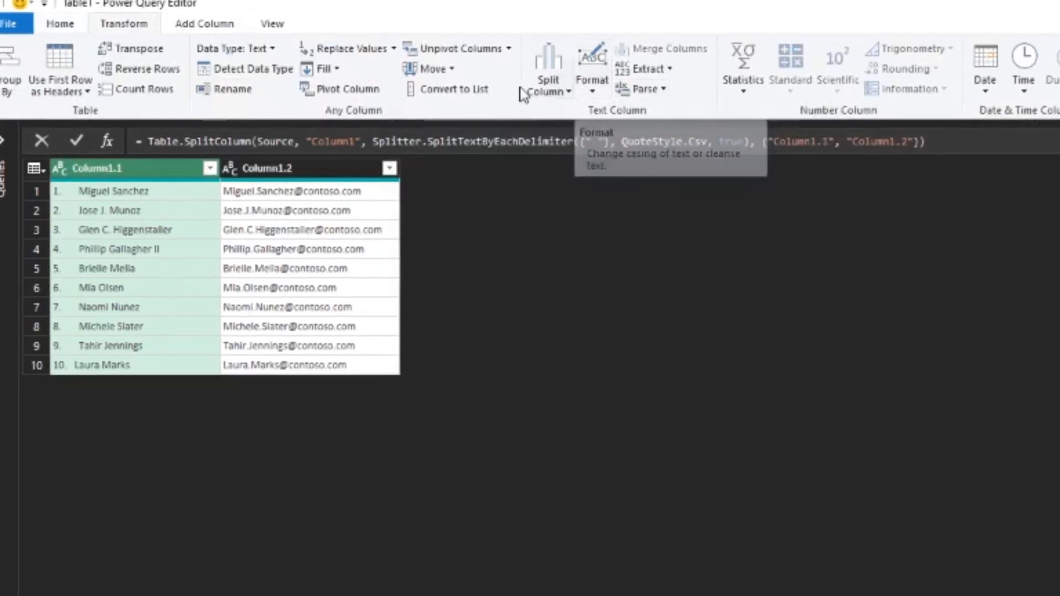
click(462, 93)
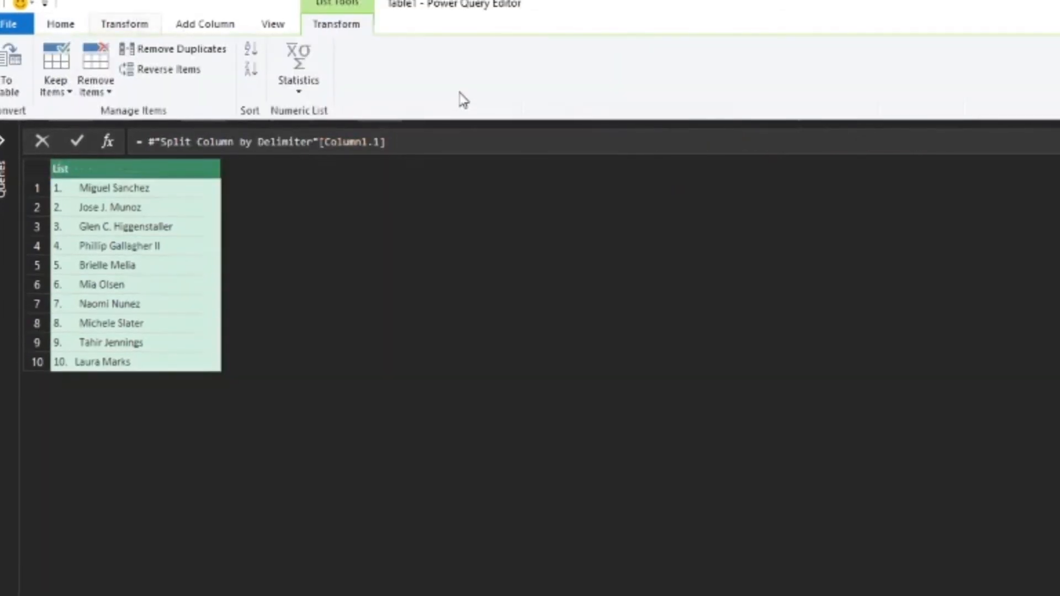
click(74, 24)
click(130, 72)
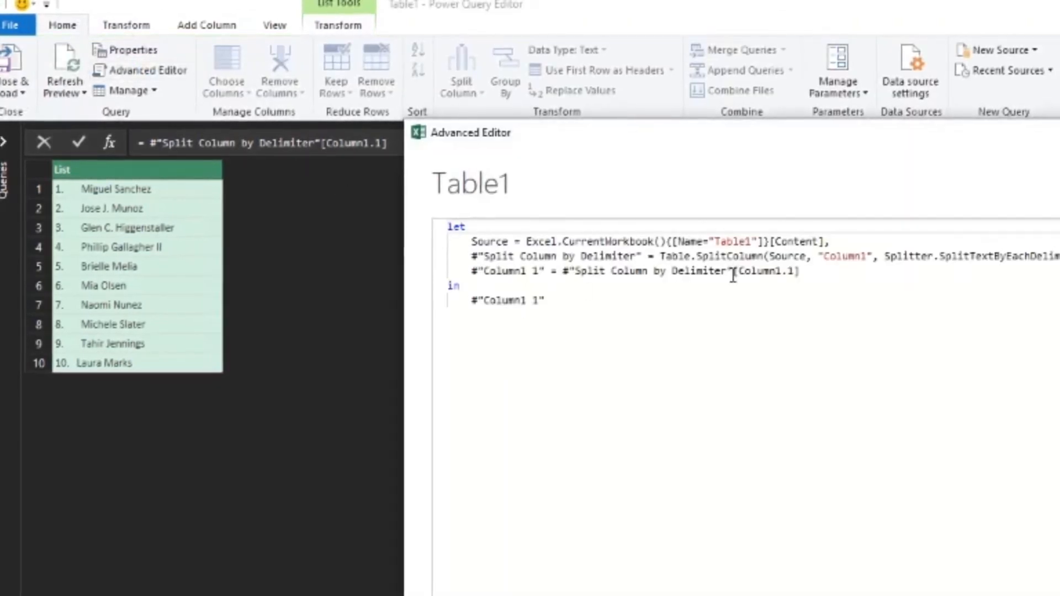
drag(734, 271, 801, 272)
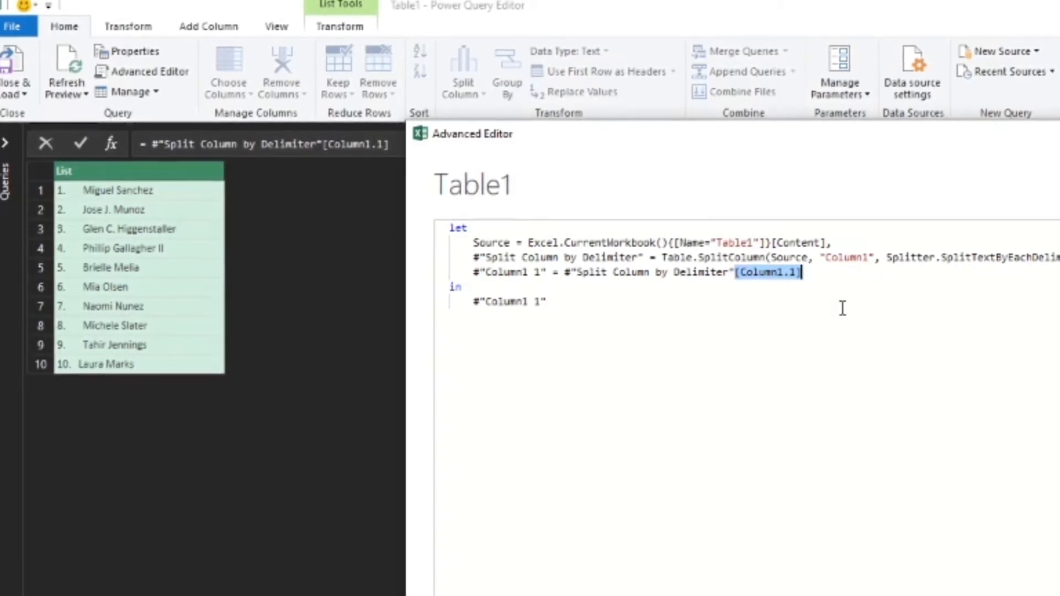
Step: Close the code view and delete the list-conversion step to return to the split table
click(1059, 595)
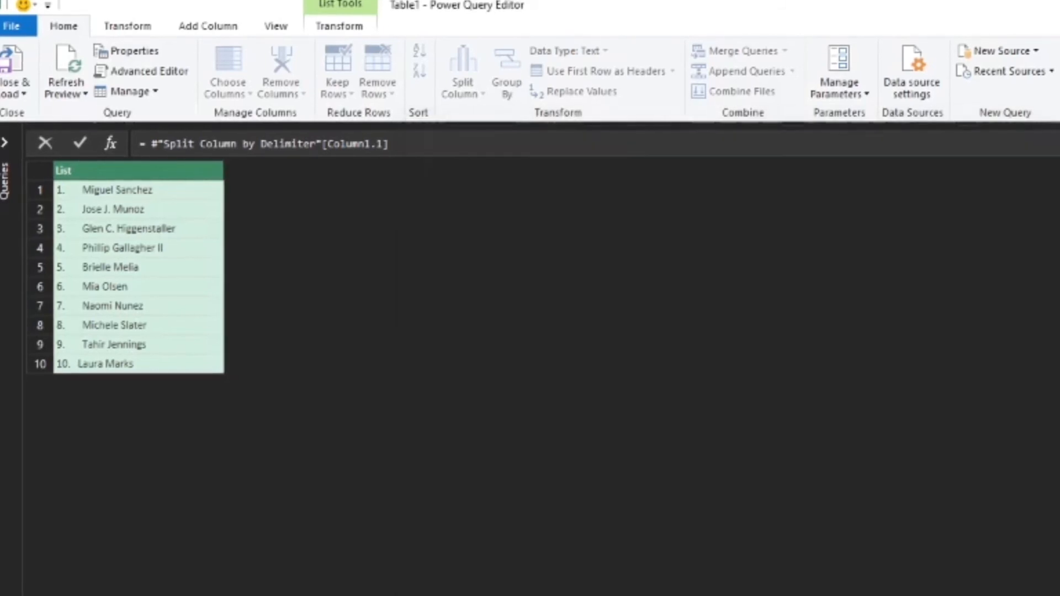
key(Delete)
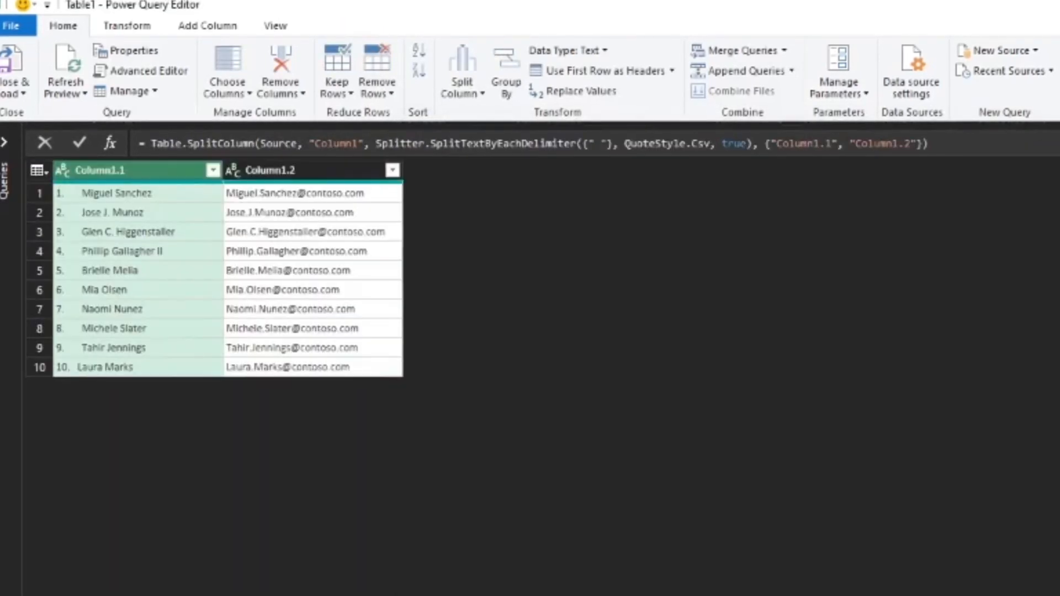
Step: Append [Column1.2] to the end of the split step's Table.SplitColumn formula to return the email column as a list
double_click(857, 142)
drag(855, 142, 915, 142)
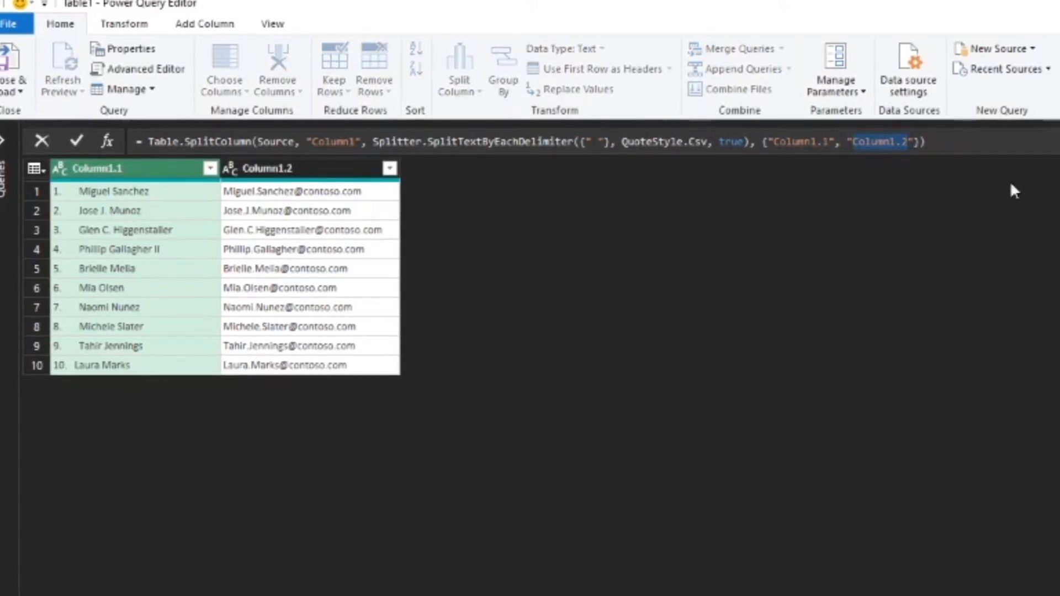
key(End)
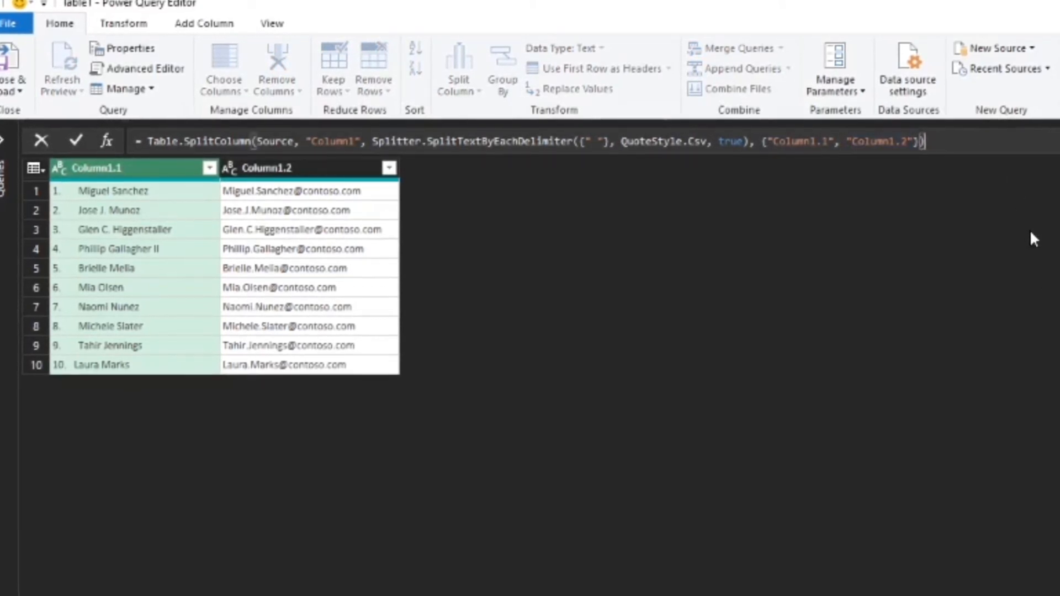
text([])
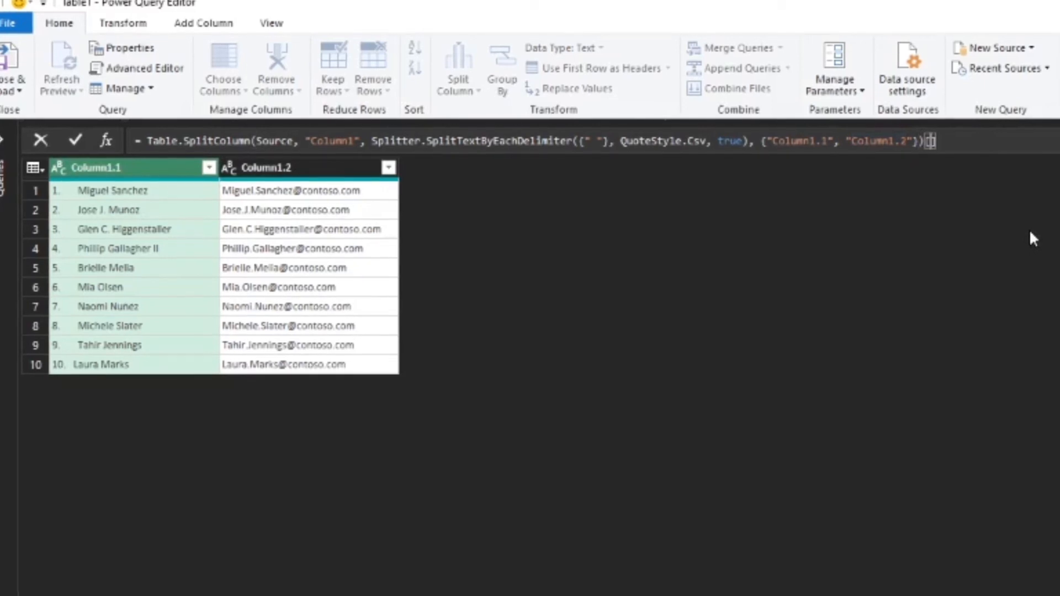
text(Column1.2)
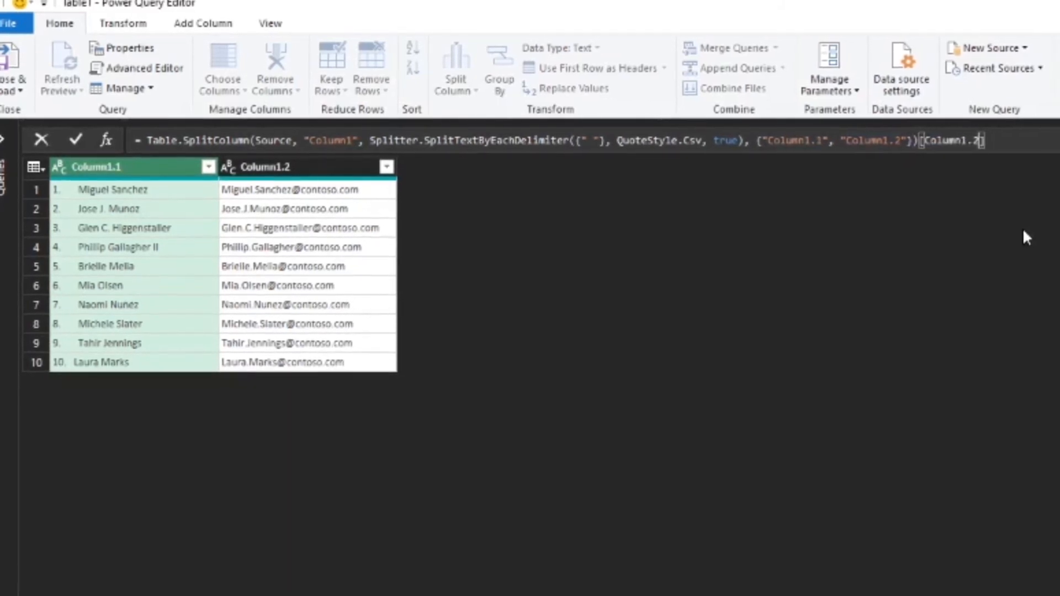
key(Return)
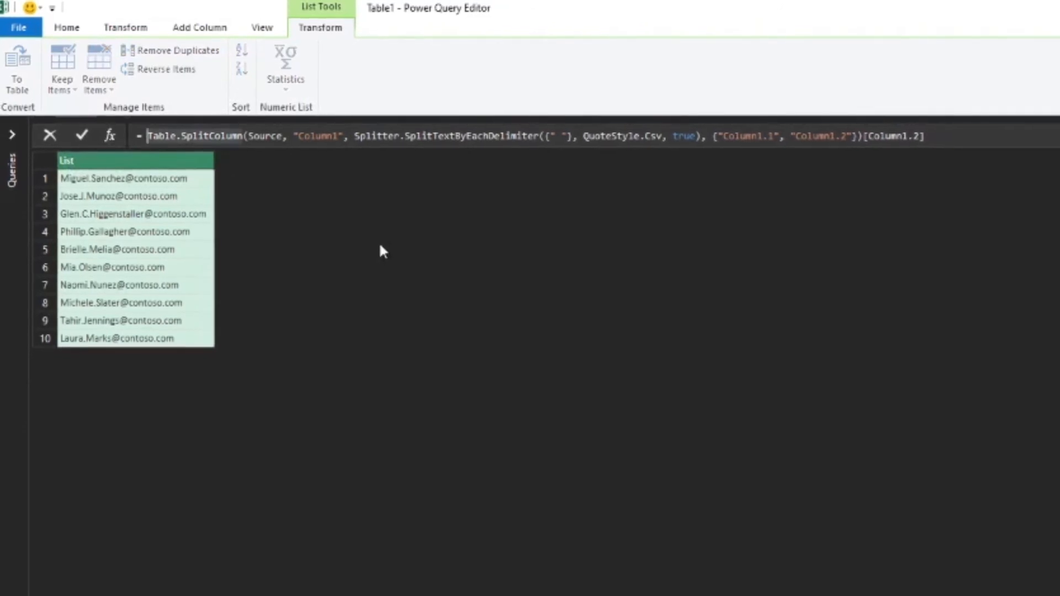
Step: Wrap the split step's Table.SplitColumn expression in Text.Combine with ";" as the separator to join the email list
text(Text.Com)
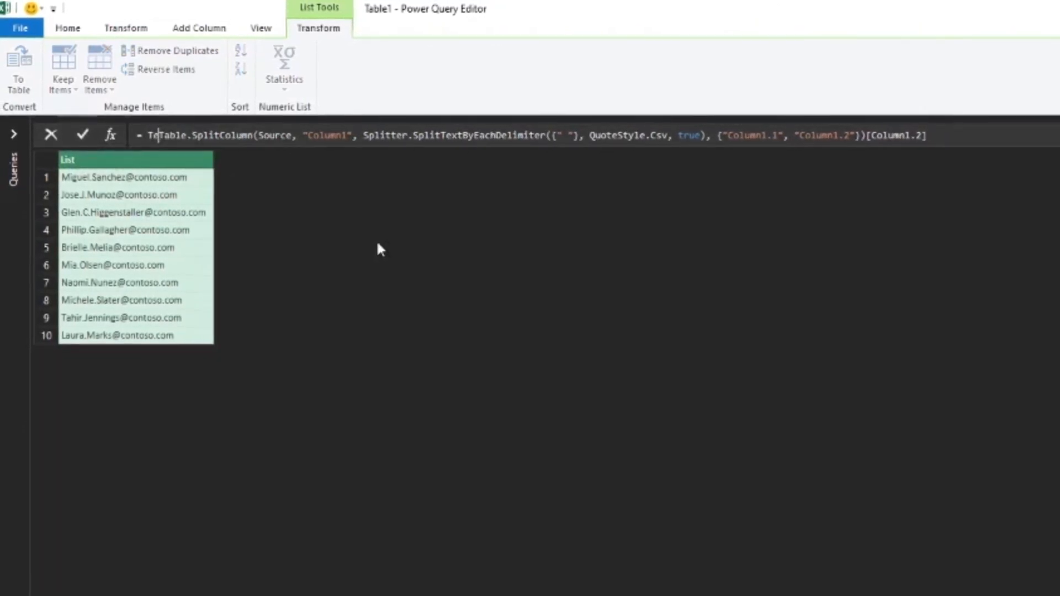
text(bine()
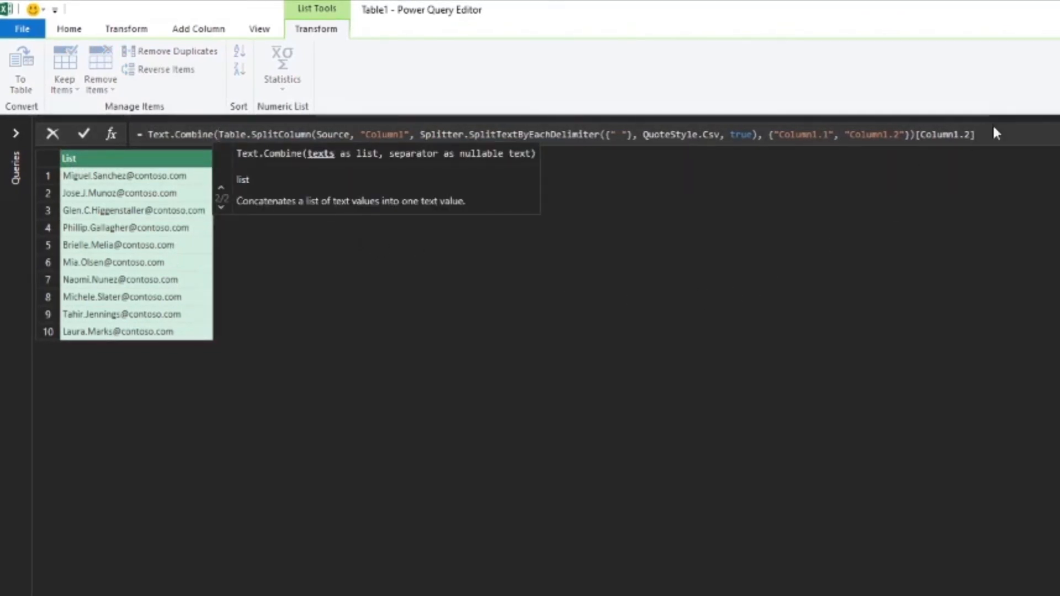
click(1000, 139)
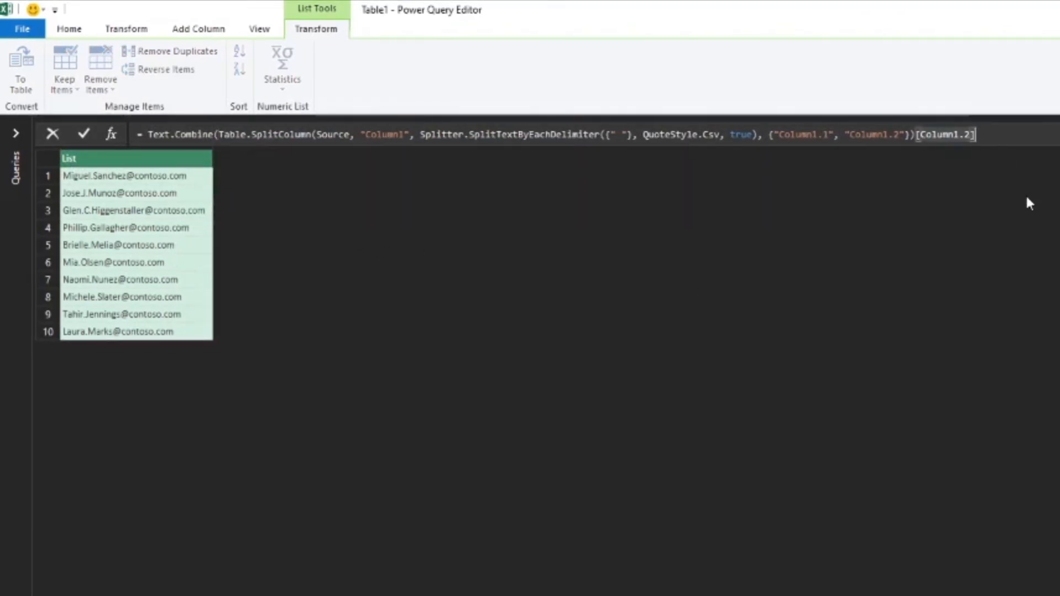
text(,)
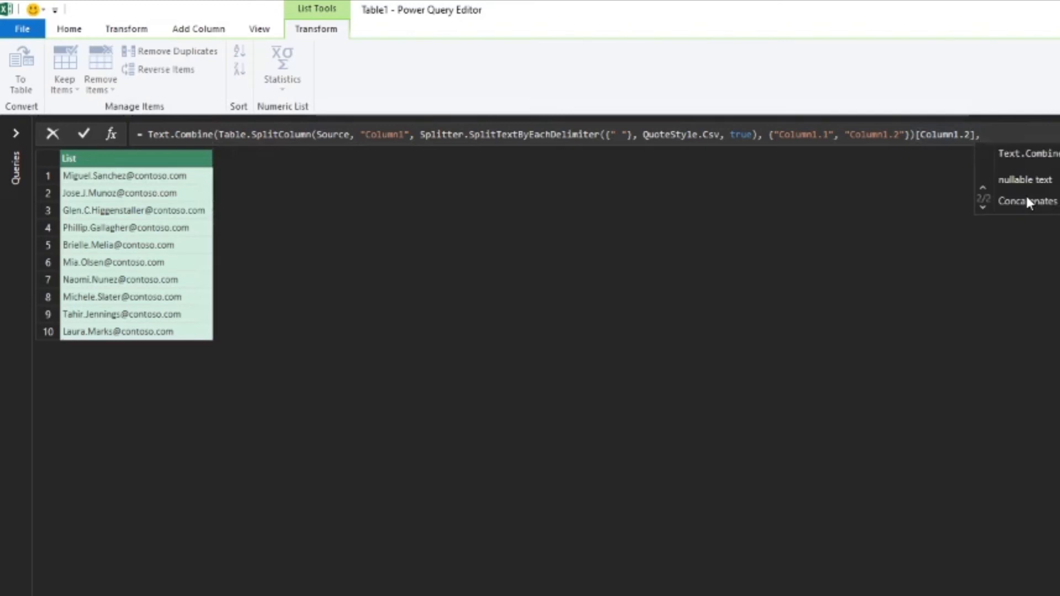
text(";")
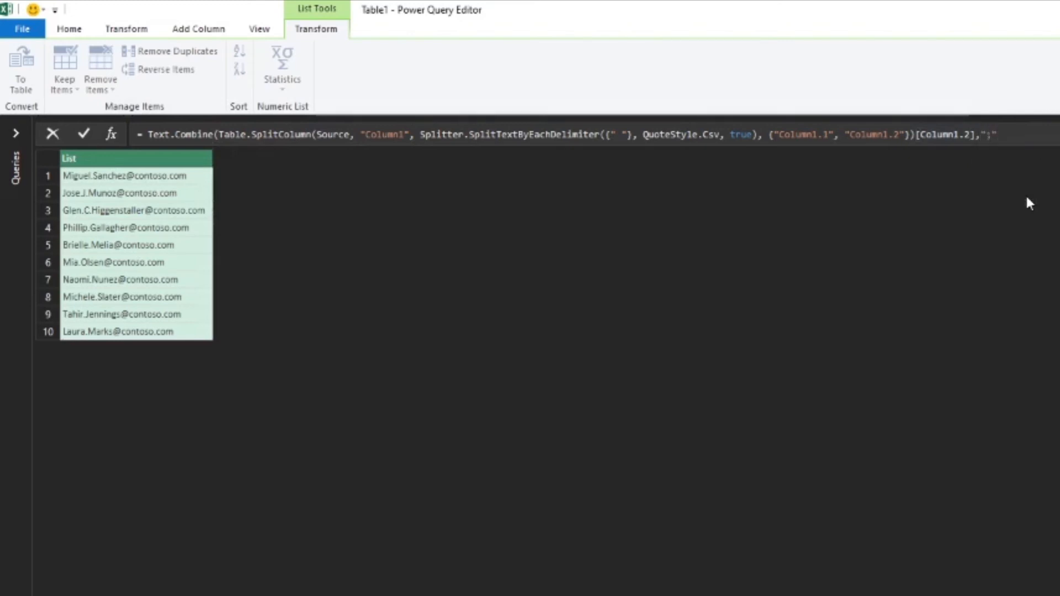
text())
key(BackSpace)
text())
key(Return)
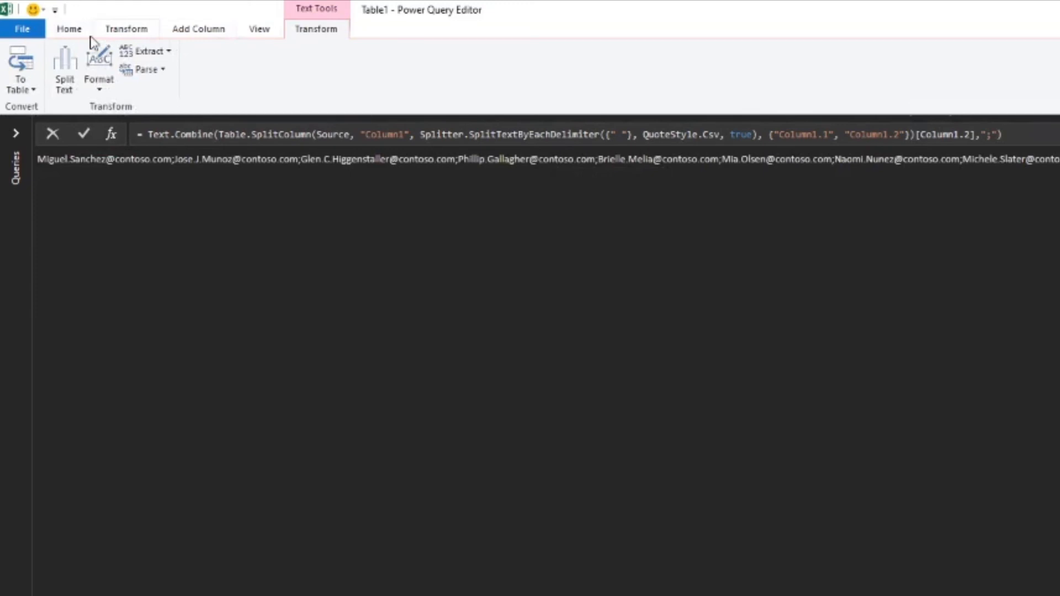
Step: Examine the query's full code in the Advanced Editor, enlarging the window so the whole Text.Combine line fits
click(69, 29)
click(130, 69)
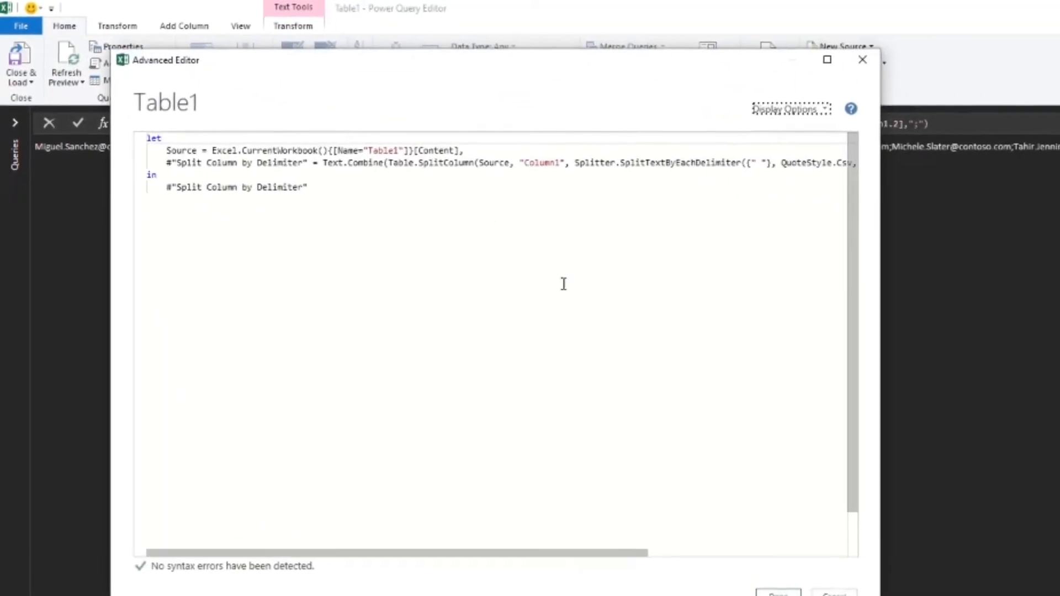
drag(843, 223, 1040, 241)
drag(717, 52, 687, 65)
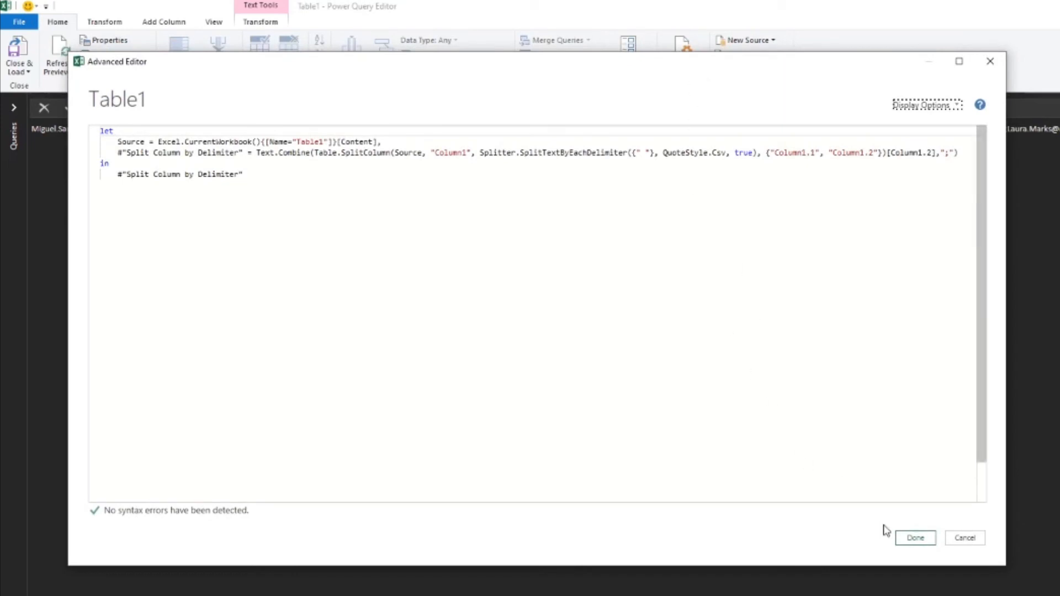
click(913, 539)
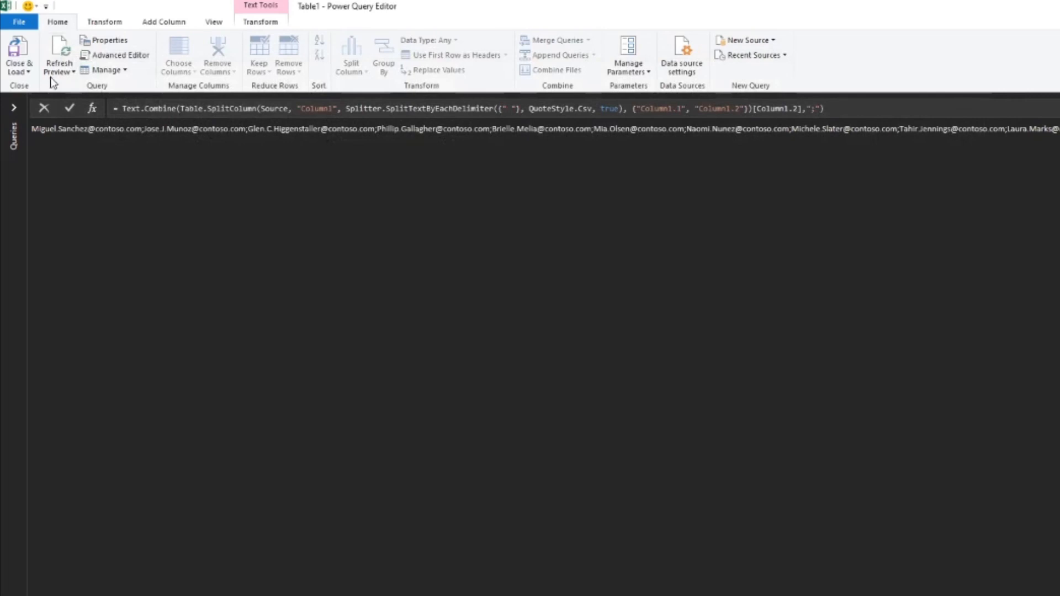
Step: Close and load the query to a worksheet, and select the cell with the combined email addresses
click(20, 71)
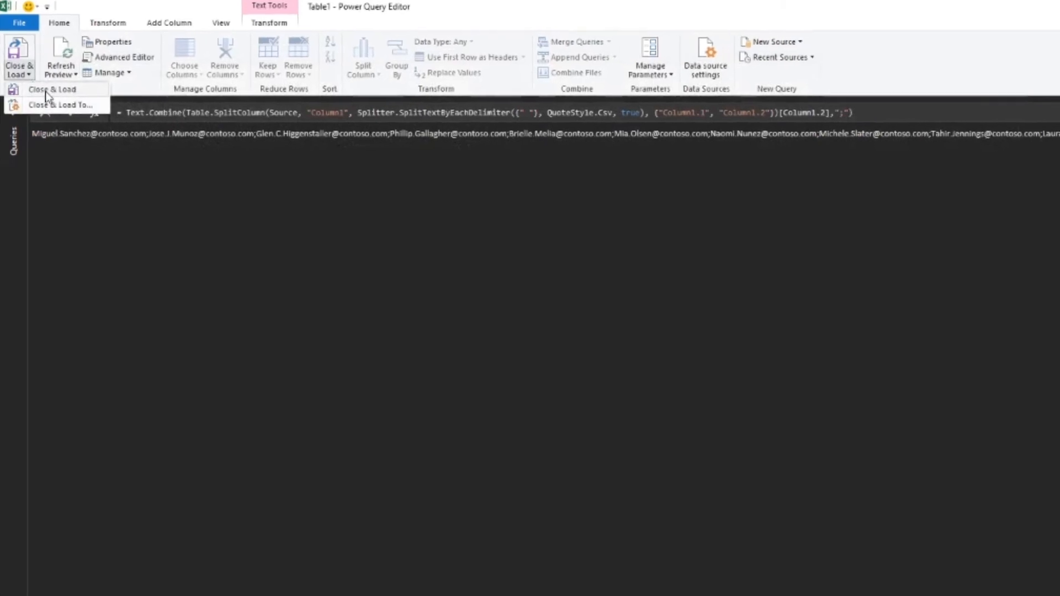
click(49, 95)
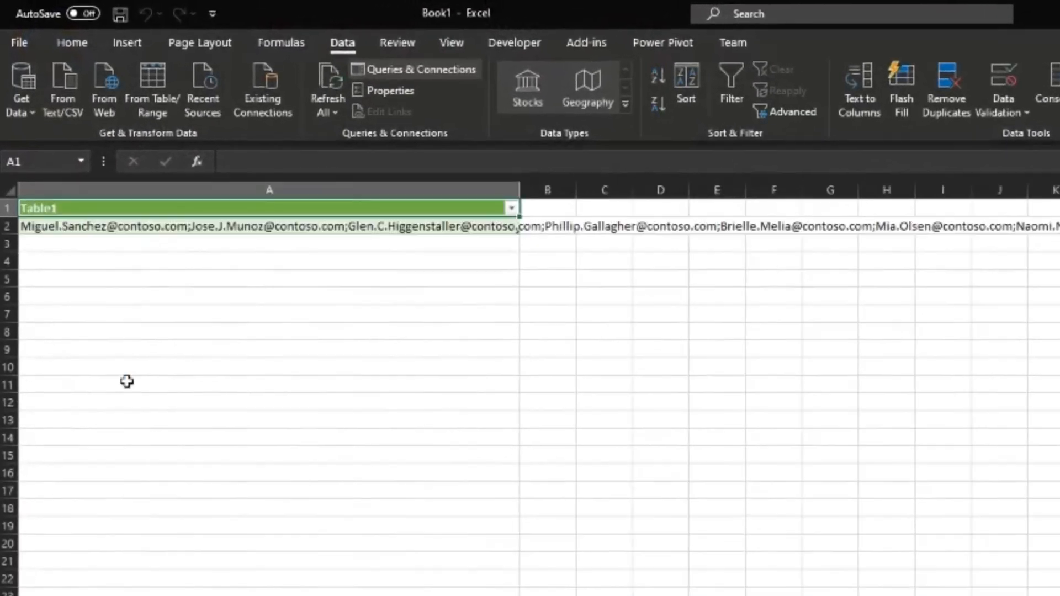
click(246, 227)
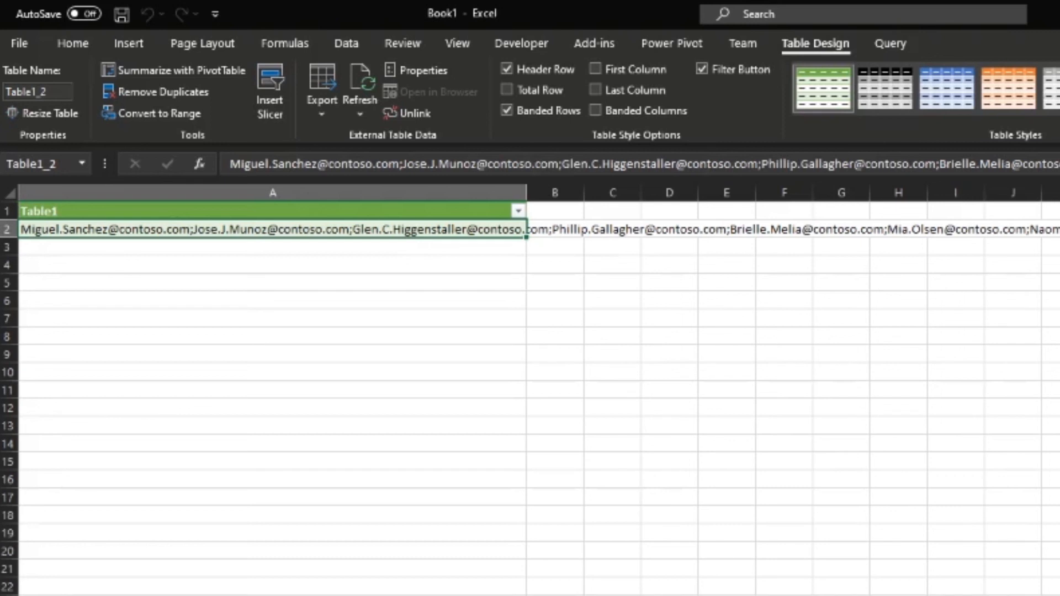
key(alt+Tab)
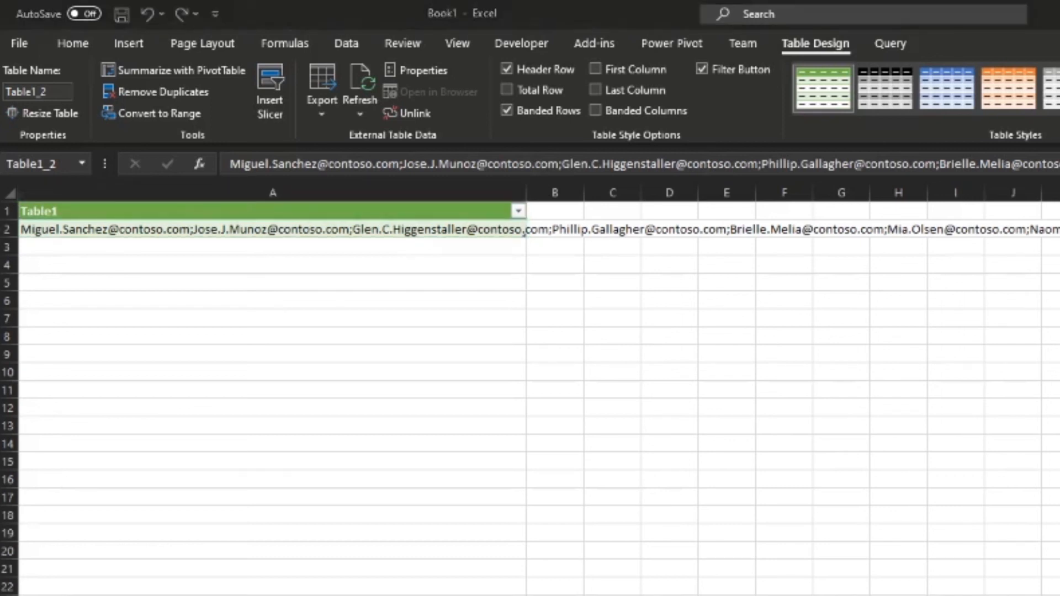